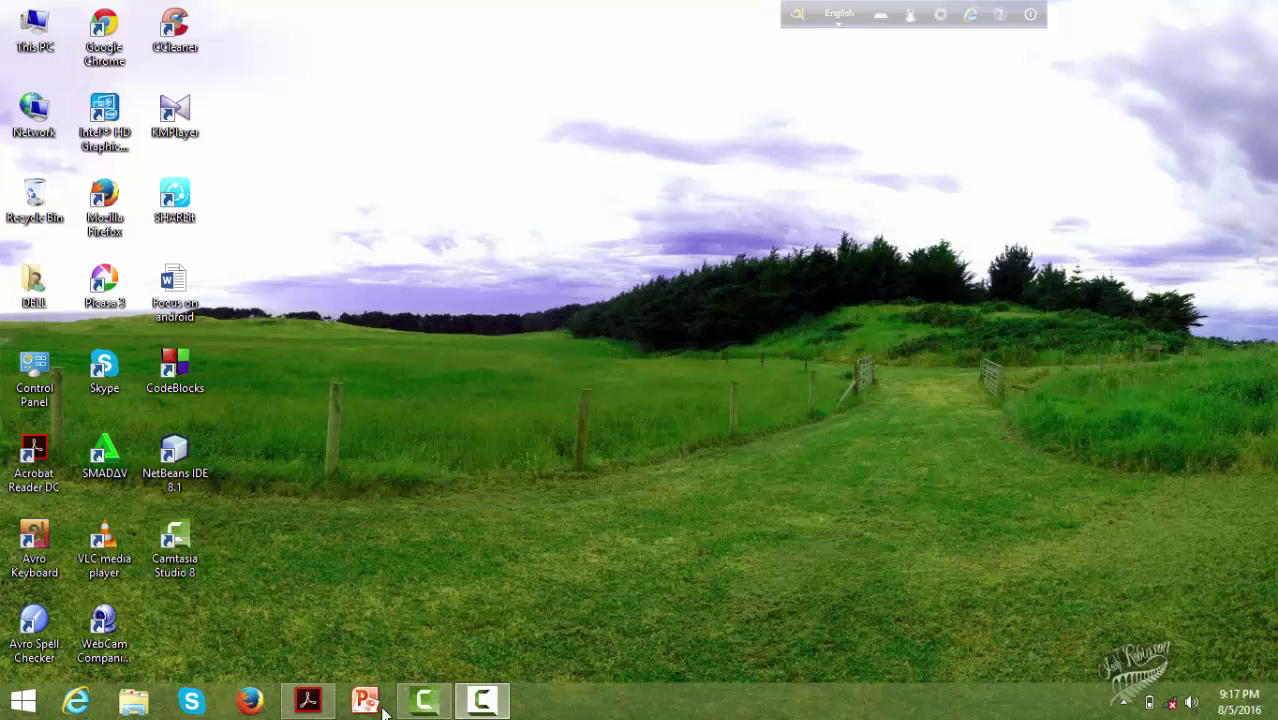
- Launch PowerPoint from the taskbar to get a new blank presentation
{"action": "left_click", "coordinate": [366, 701]}
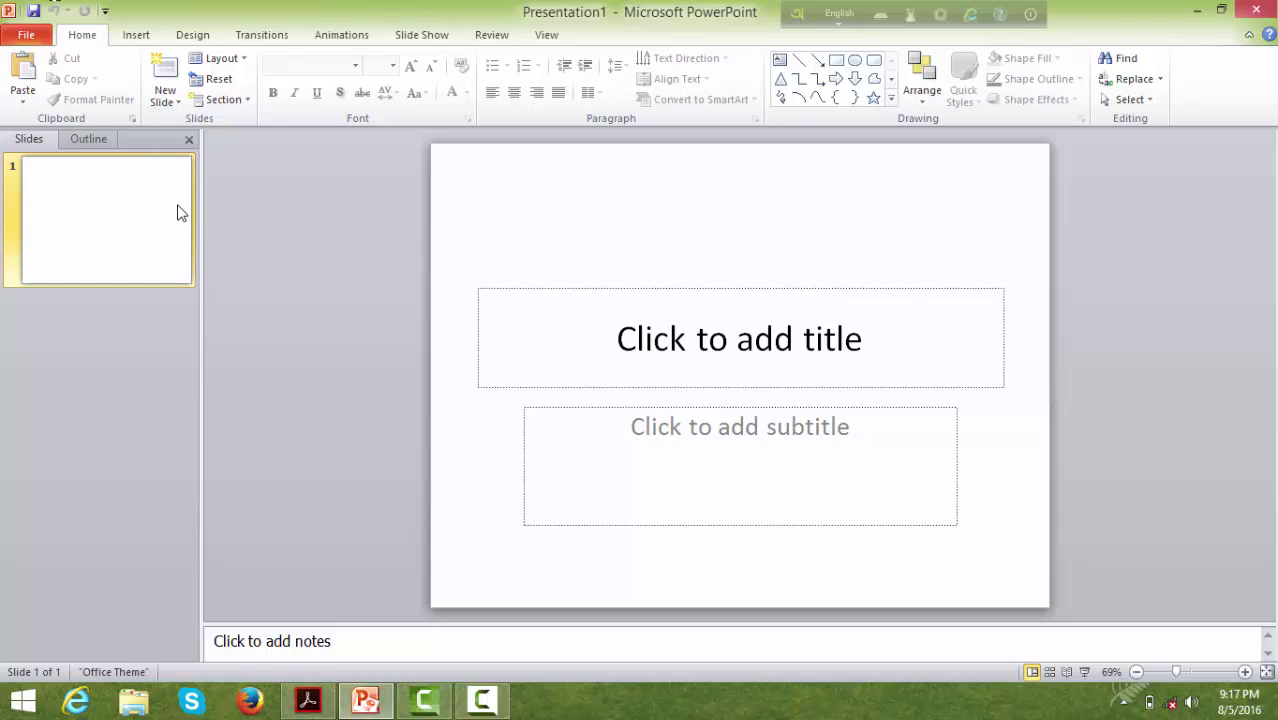
{"action": "left_click", "coordinate": [147, 247]}
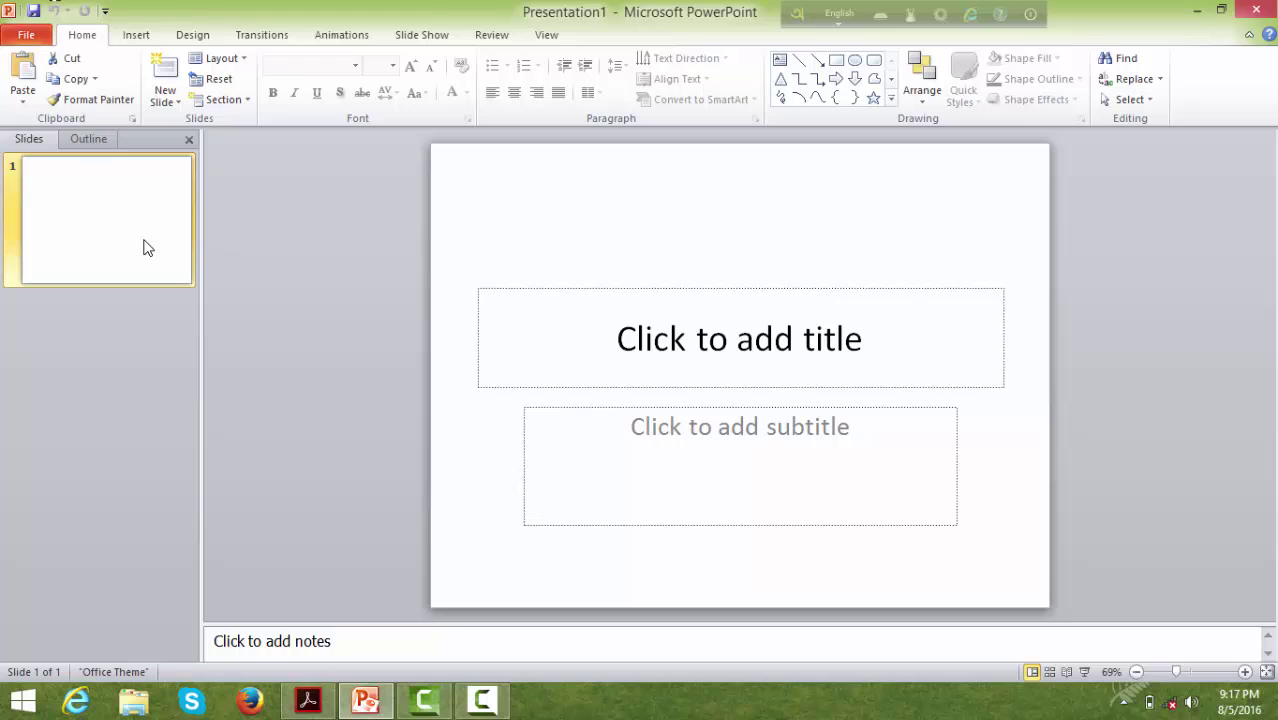
{"action": "key", "text": "ctrl+m"}
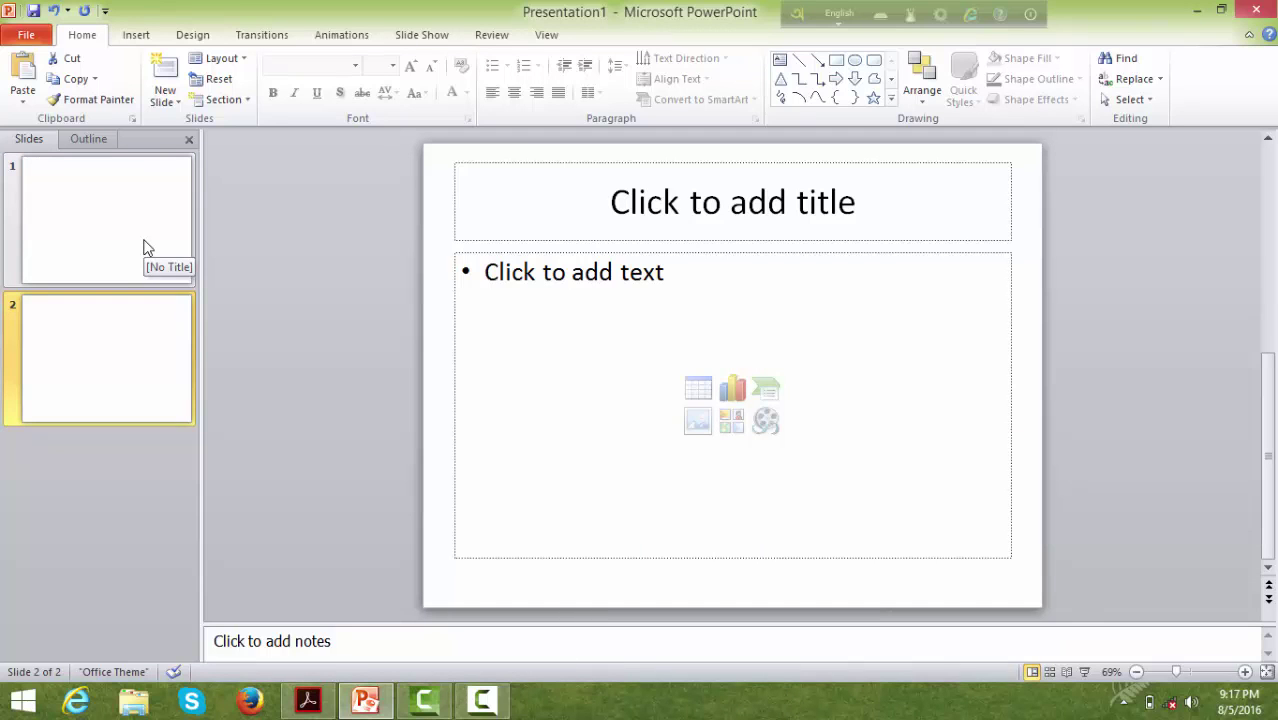
{"action": "key", "text": "ctrl+m"}
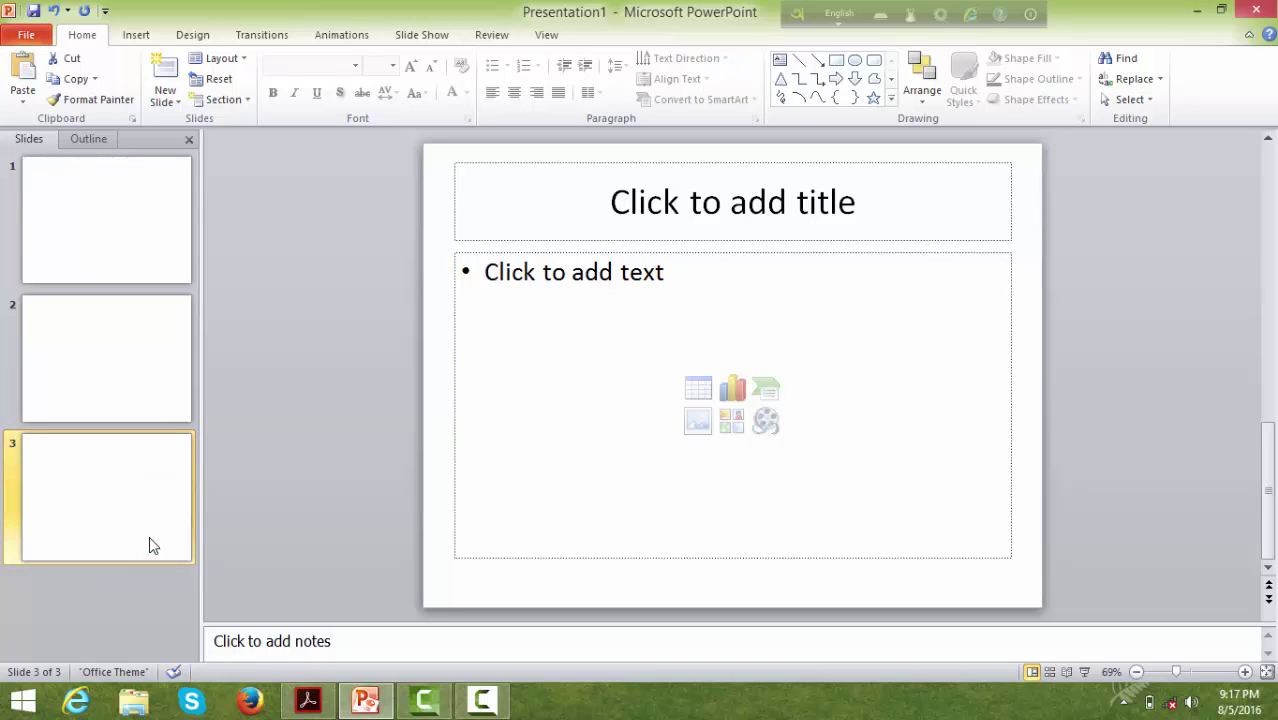
{"action": "key", "text": "Delete"}
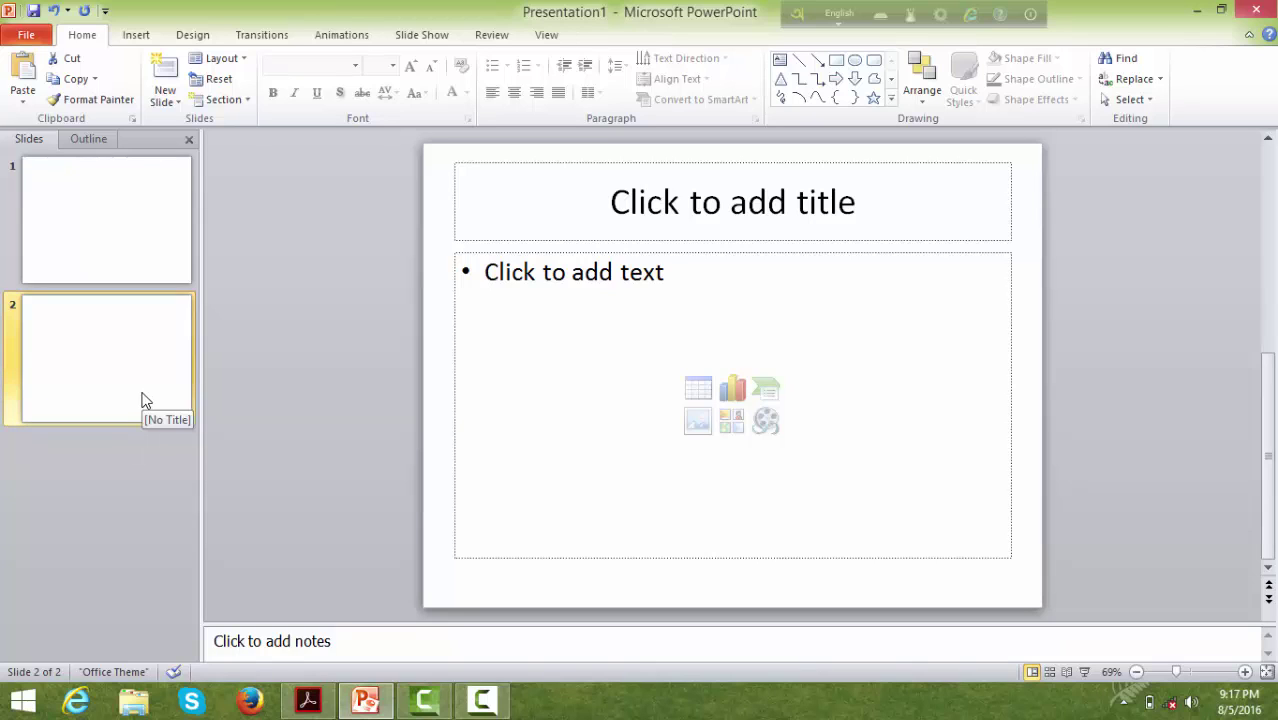
{"action": "key", "text": "Delete"}
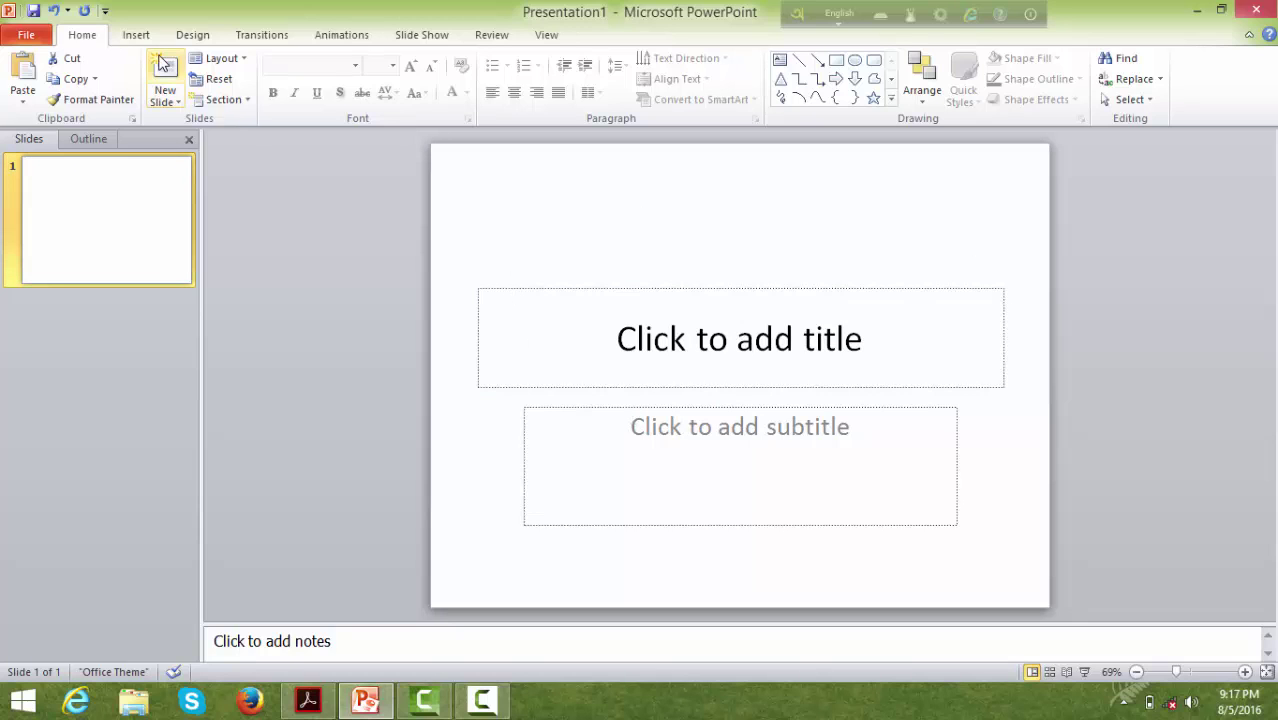
{"action": "left_click", "coordinate": [243, 60]}
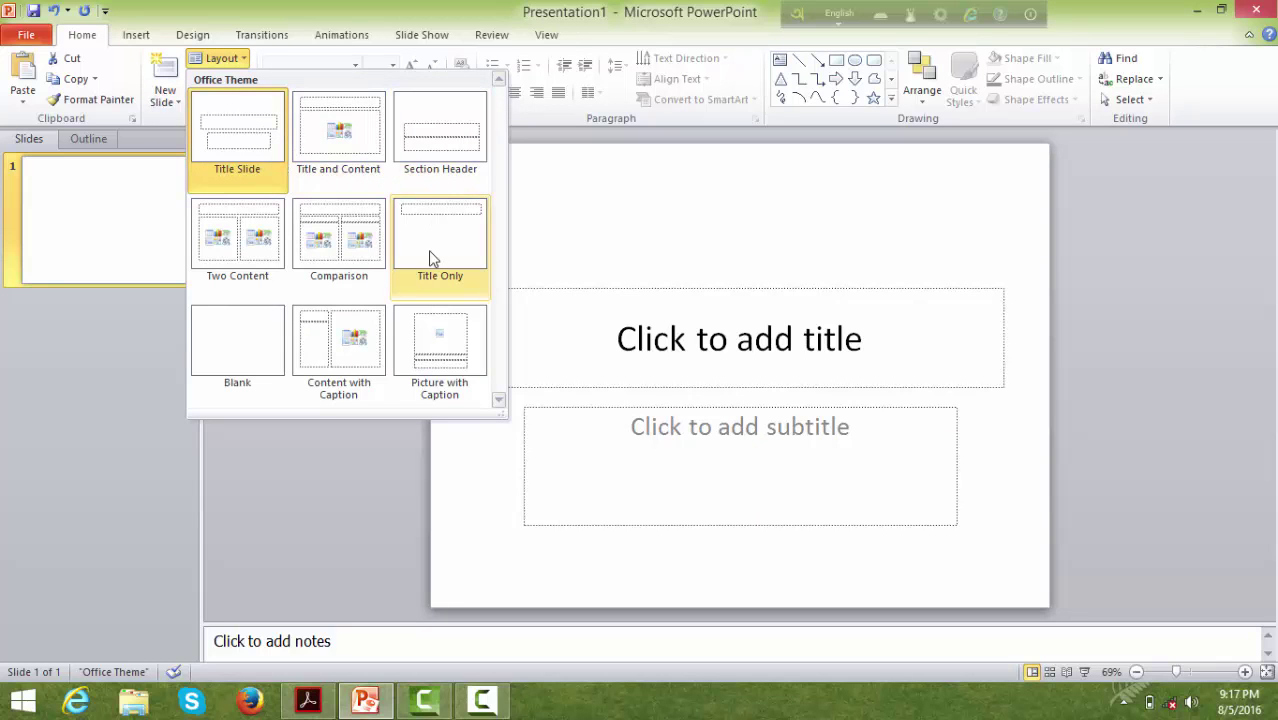
{"action": "left_click", "coordinate": [226, 345]}
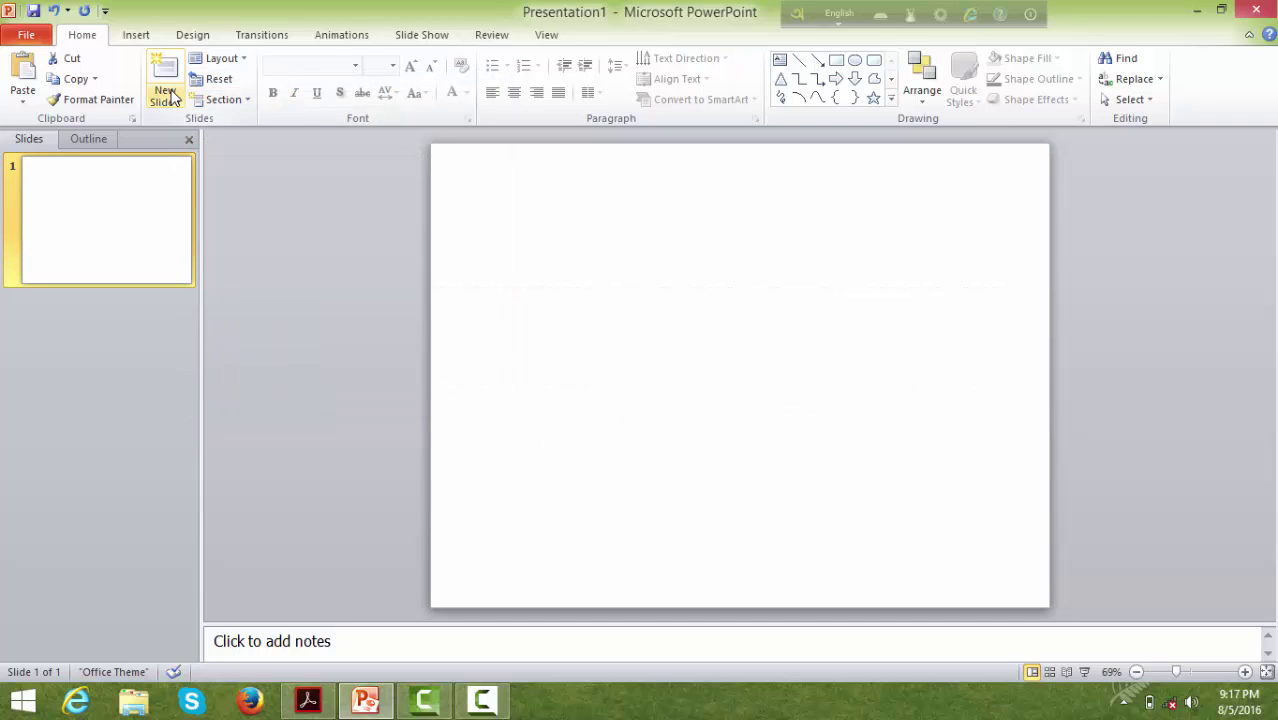
{"action": "left_click", "coordinate": [234, 58]}
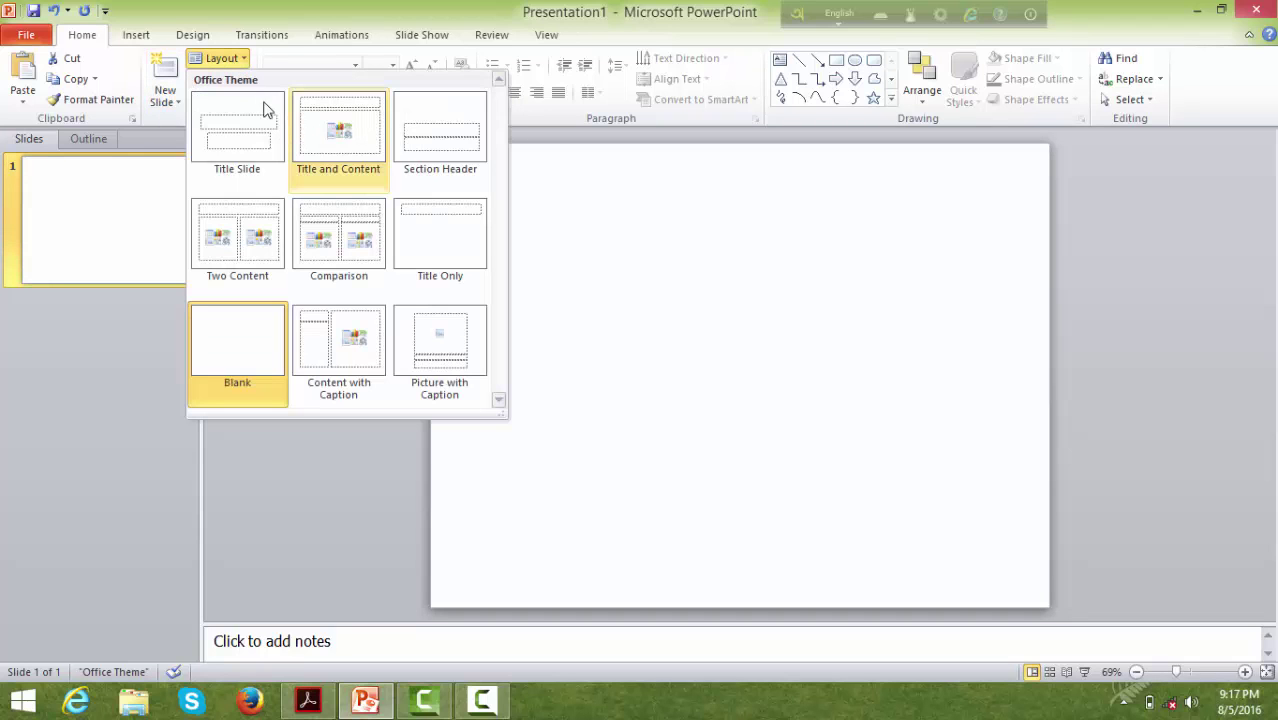
{"action": "left_click", "coordinate": [56, 420]}
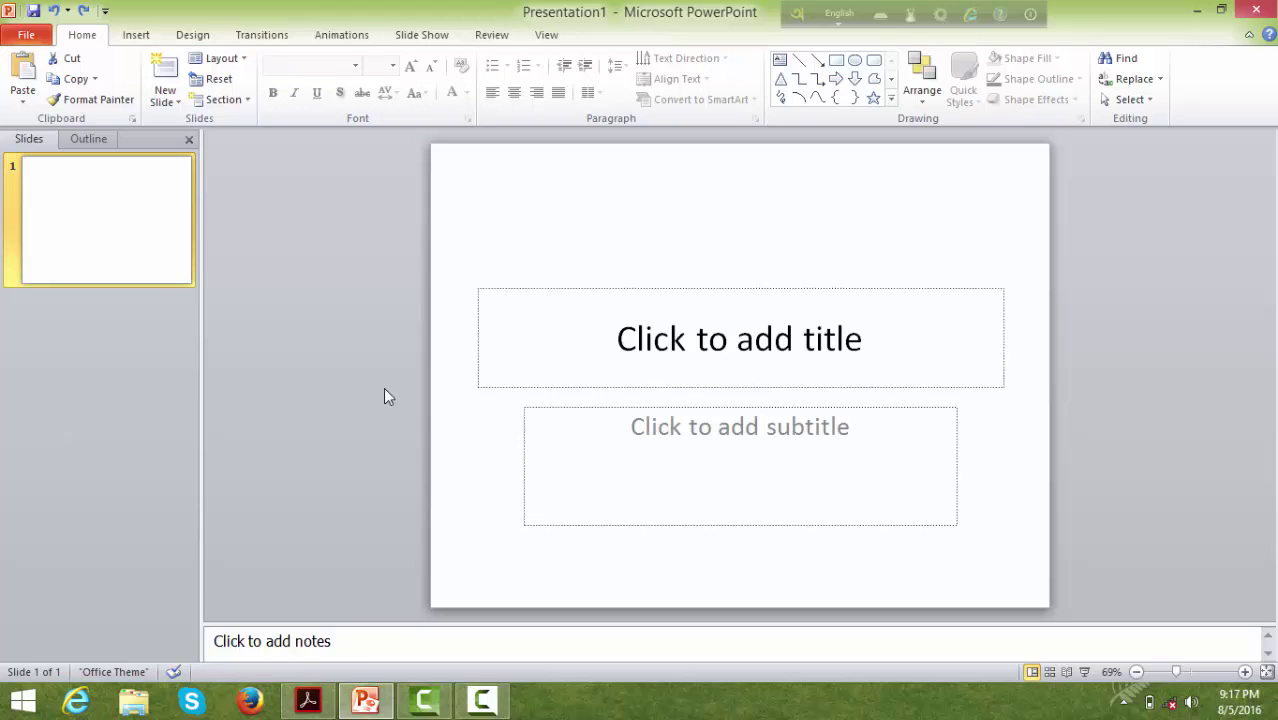
- Title slide 1 'Java', subtitle it with the presenter's name and 'CSE 33rd batch', and add slide 2
{"action": "left_click", "coordinate": [656, 375]}
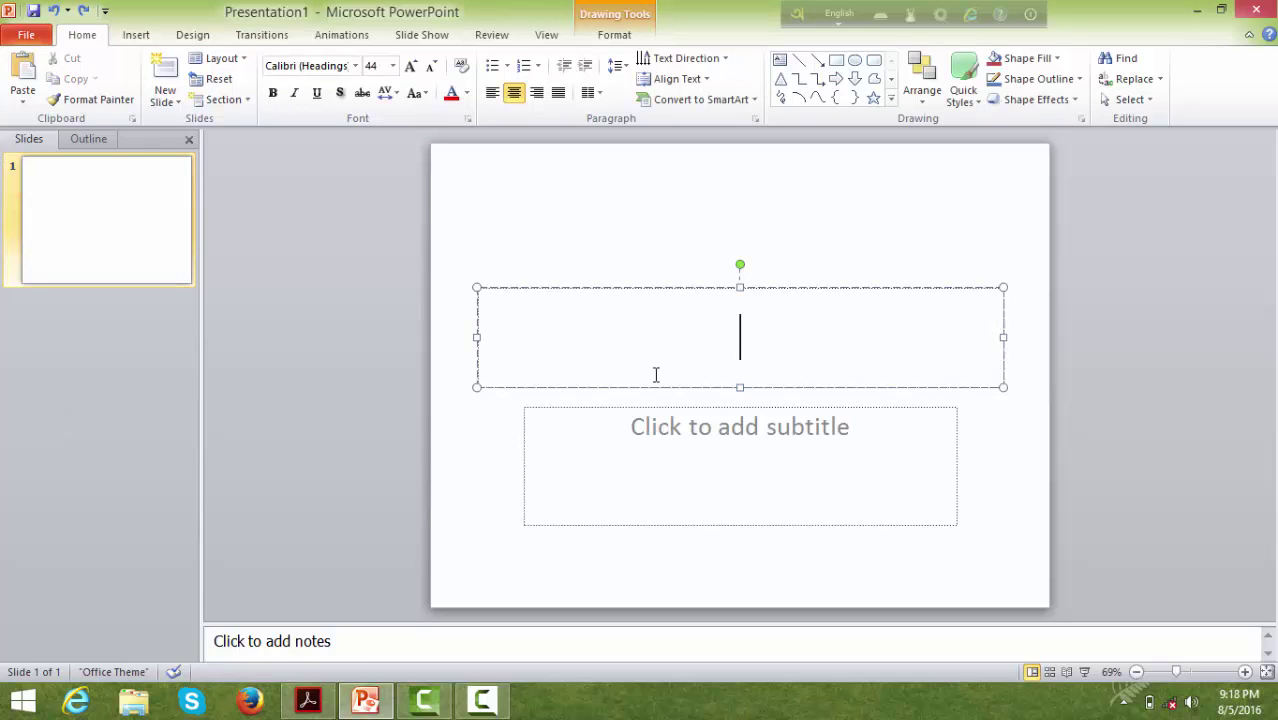
{"action": "type", "text": "Java"}
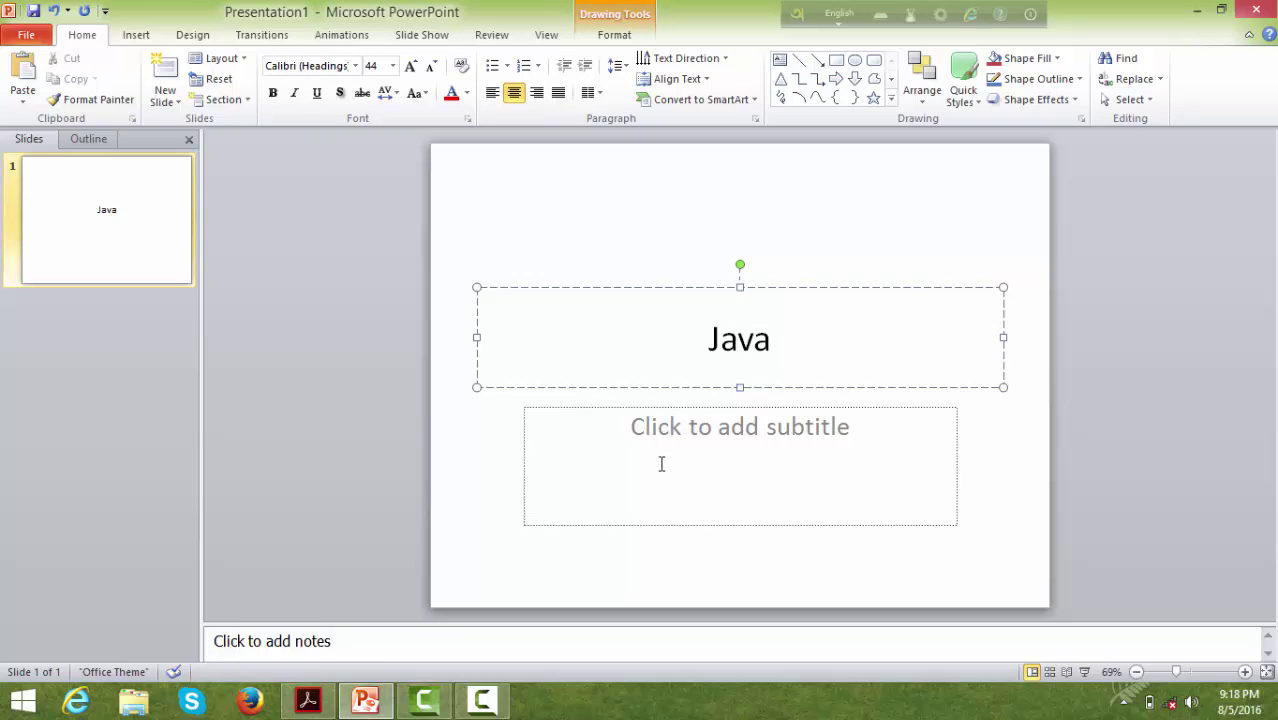
{"action": "left_click", "coordinate": [661, 464]}
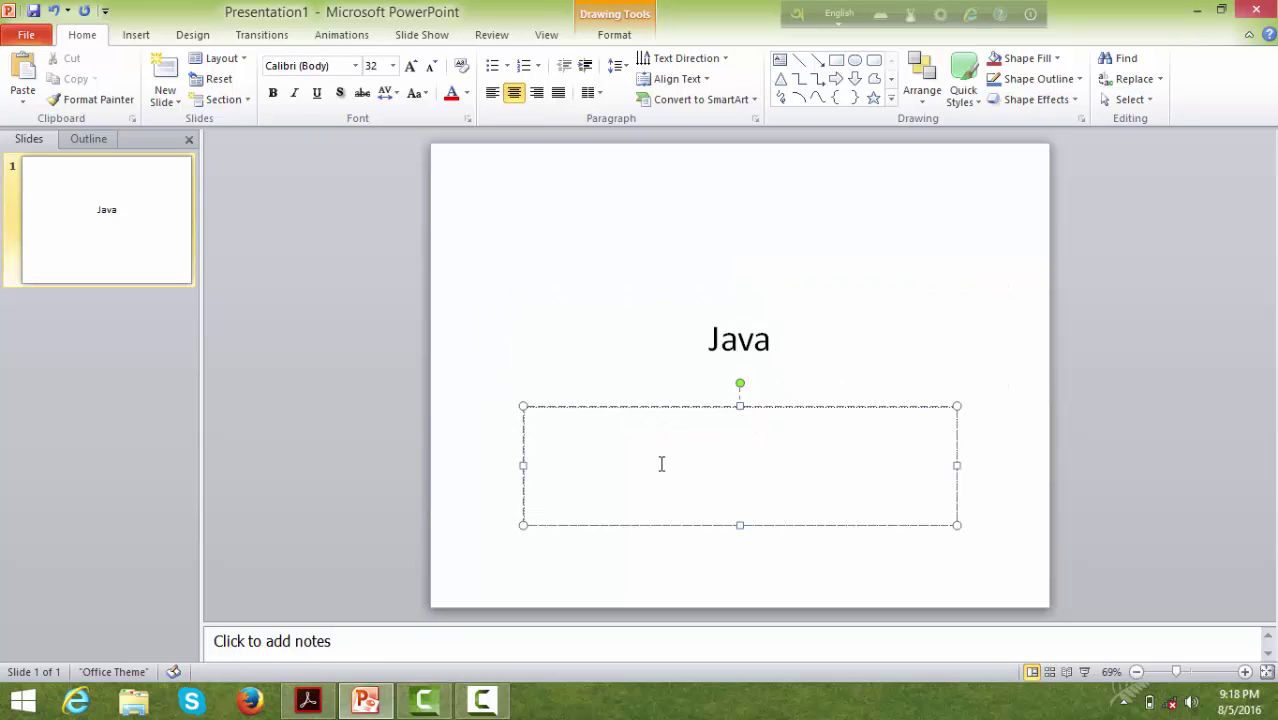
{"action": "type", "text": "Anisu"}
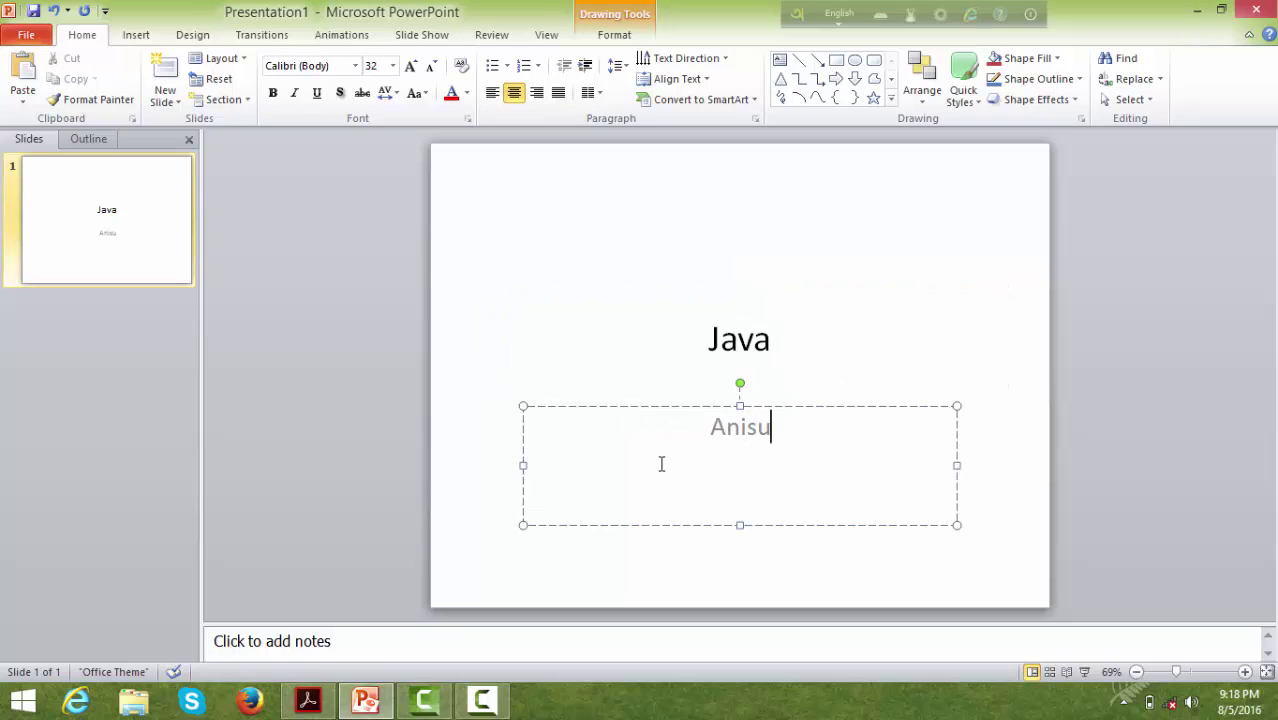
{"action": "type", "text": "l islam "}
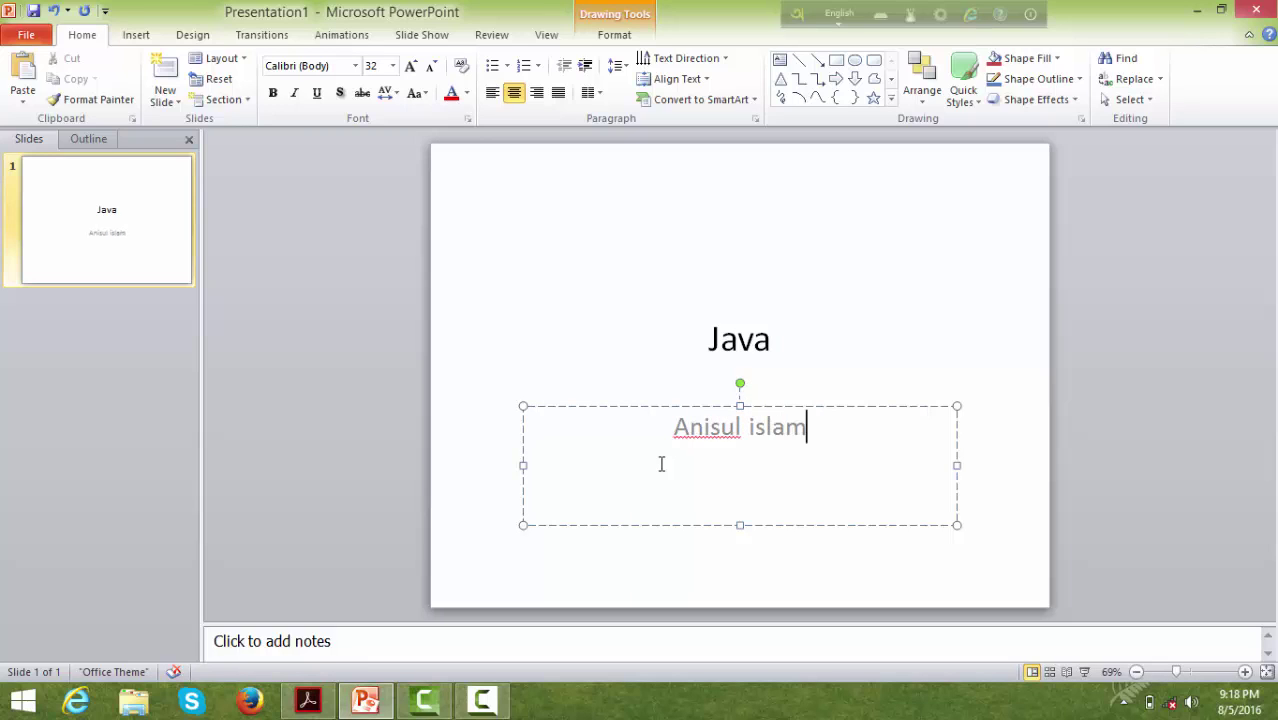
{"action": "type", "text": "CSE"}
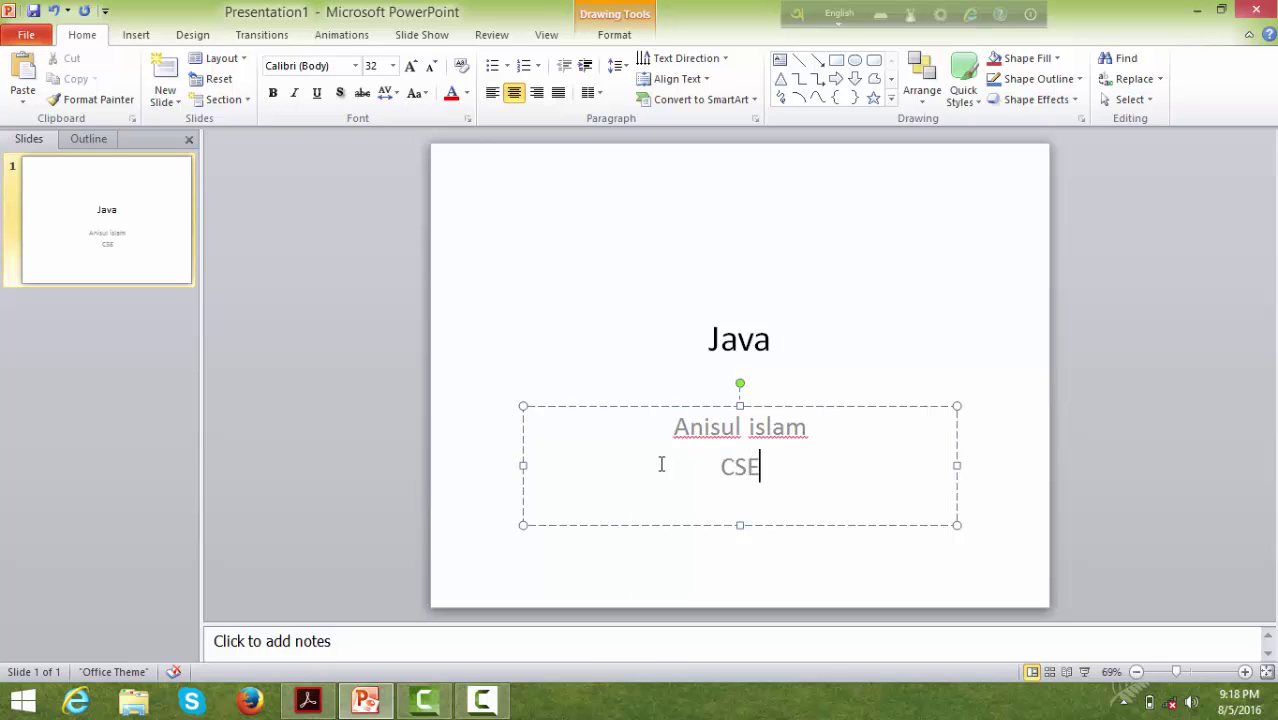
{"action": "type", "text": " 33rd batch"}
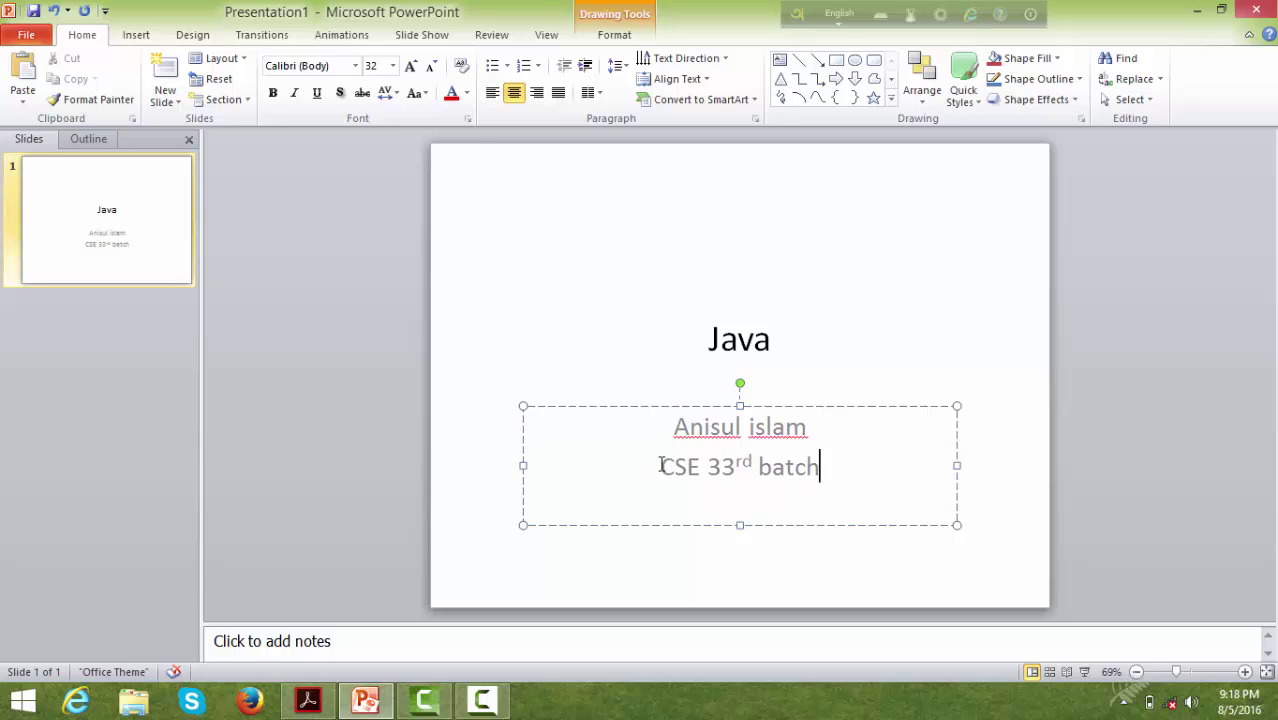
{"action": "left_click", "coordinate": [64, 207]}
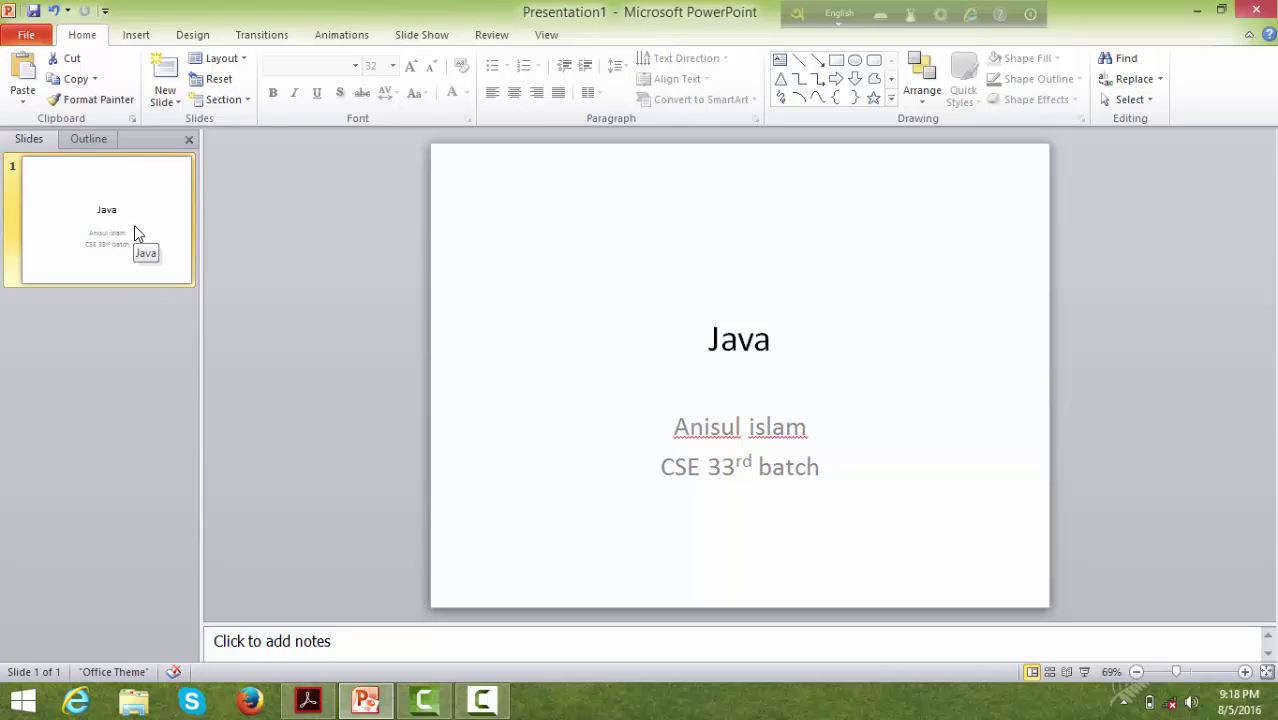
{"action": "key", "text": "Return"}
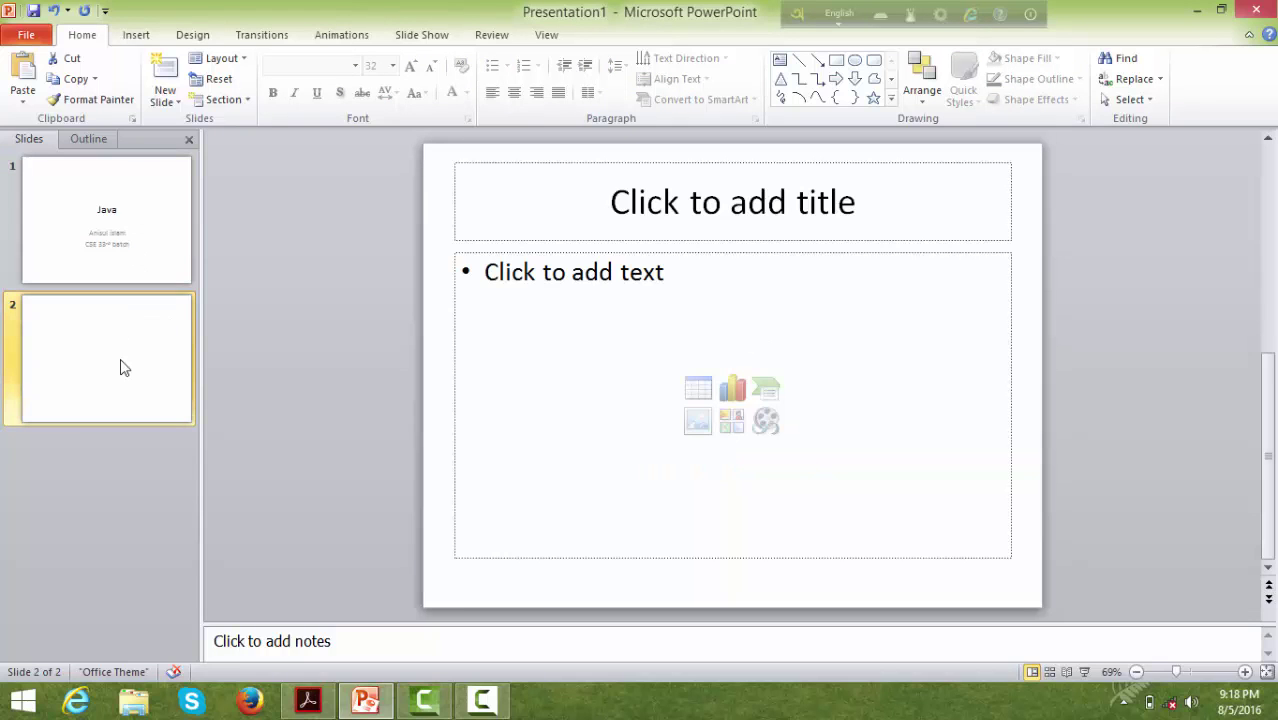
- Write bullets 'Java is a general purpose OOP language.' and 'James Gosling is the father of java'
{"action": "left_click", "coordinate": [584, 275]}
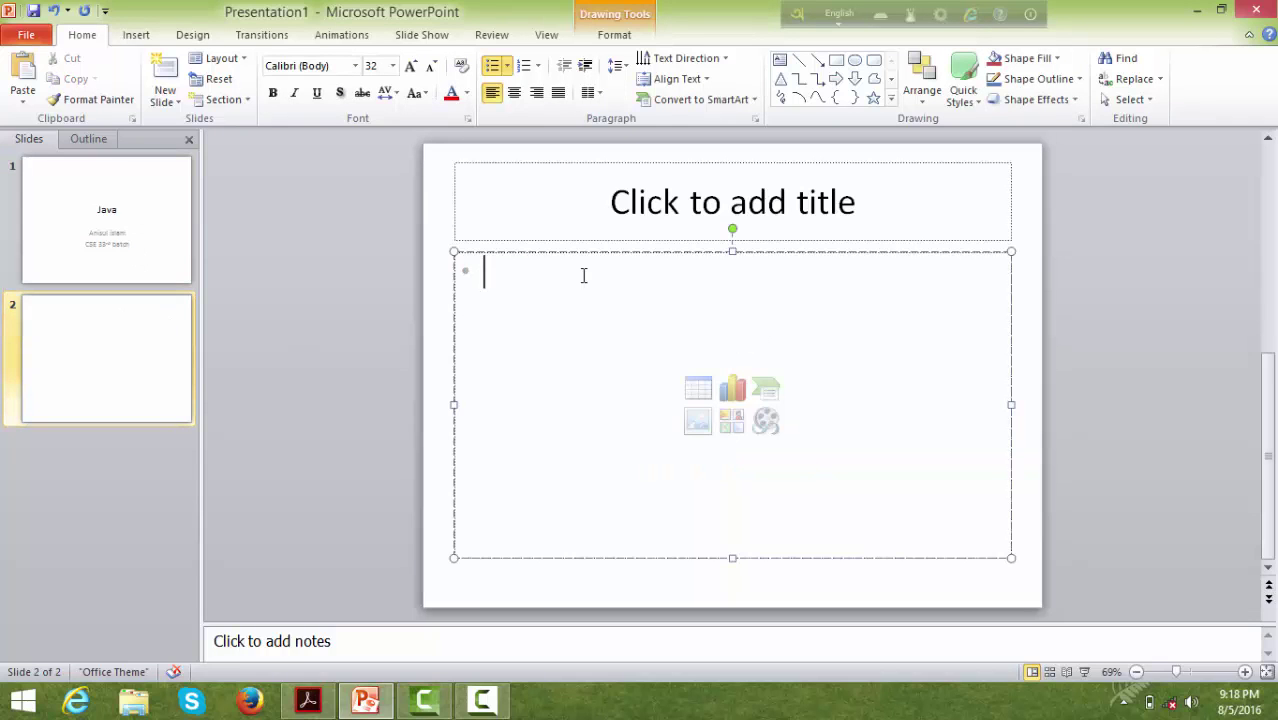
{"action": "type", "text": "Ja"}
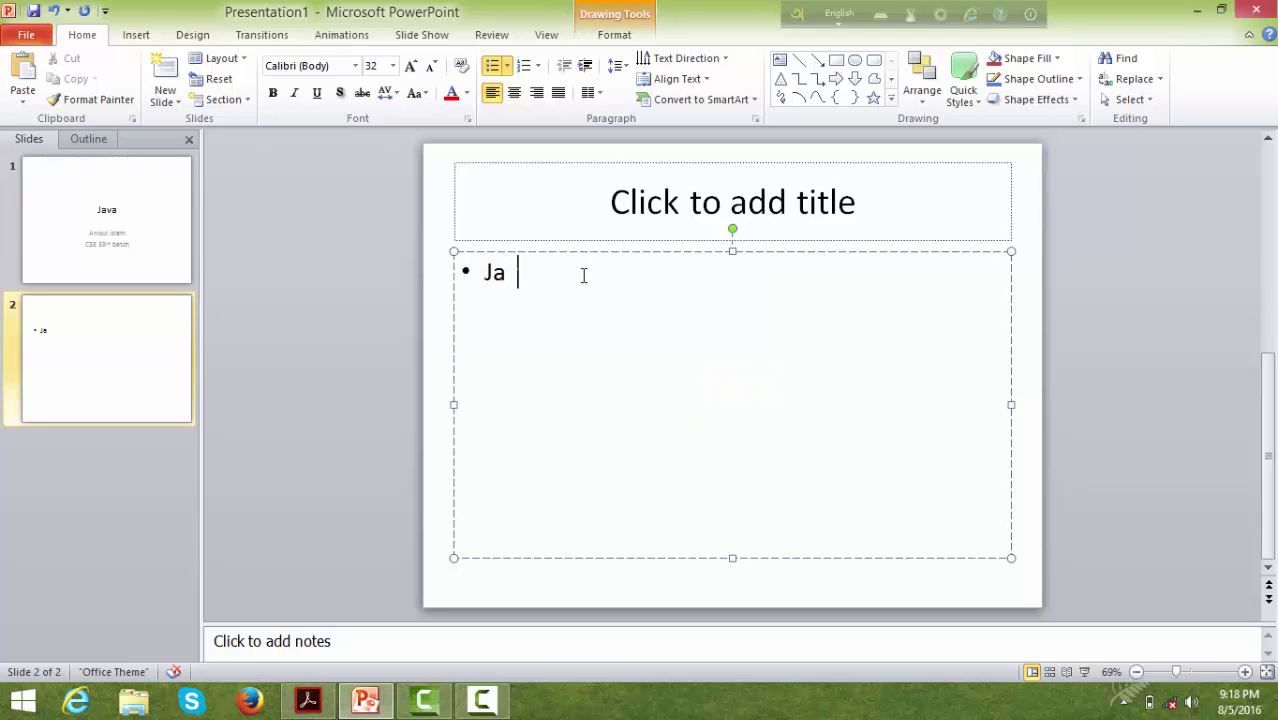
{"action": "type", "text": "va is a gener"}
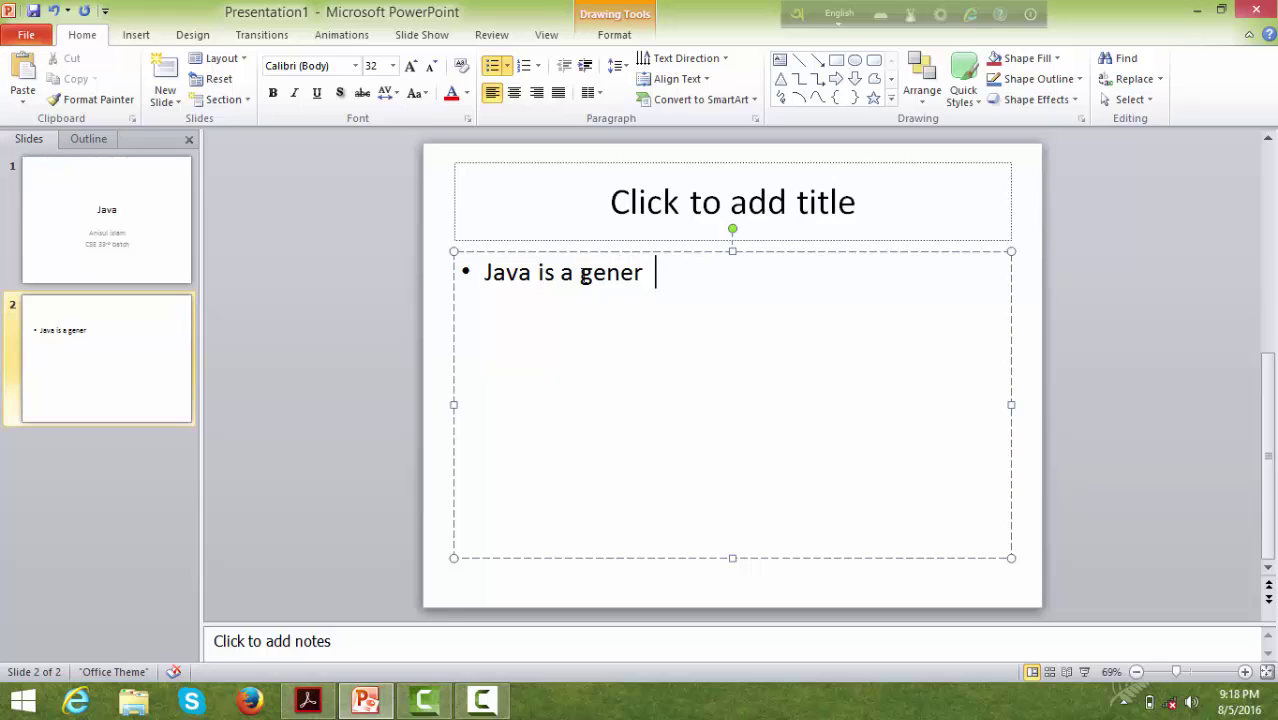
{"action": "key", "text": "BackSpace"}
{"action": "type", "text": "al purpose OOP "}
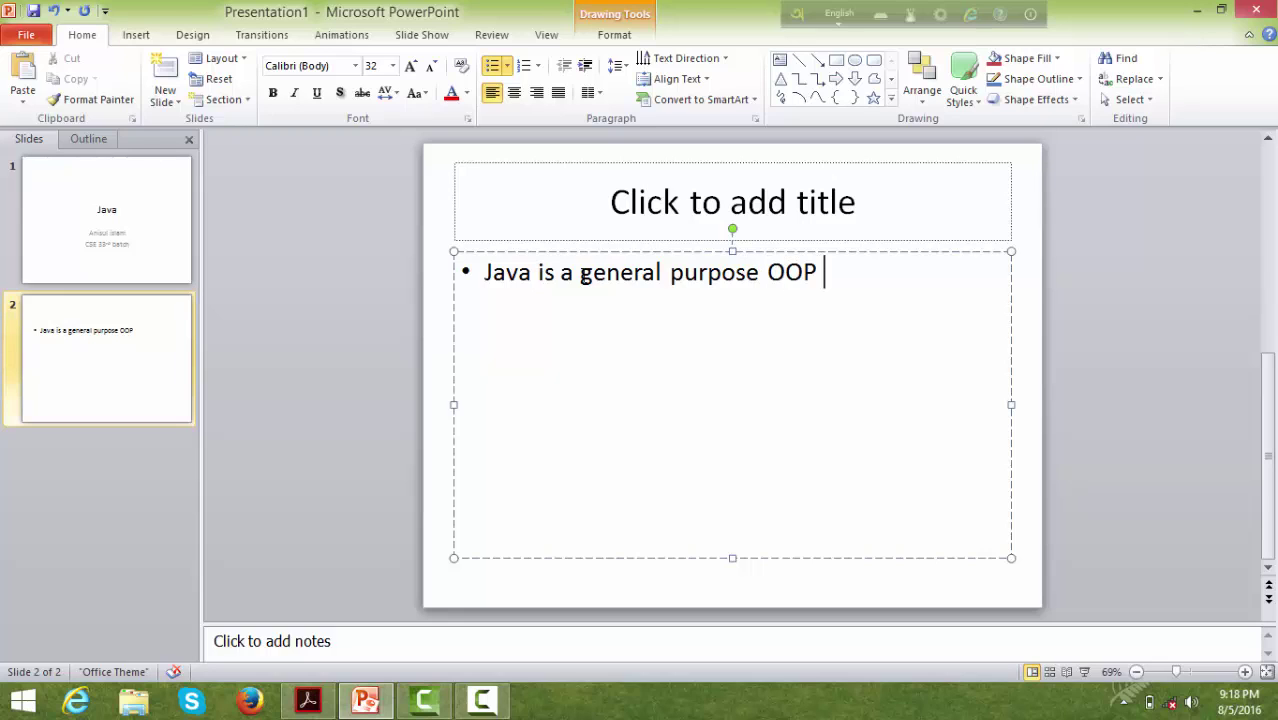
{"action": "type", "text": "languag"}
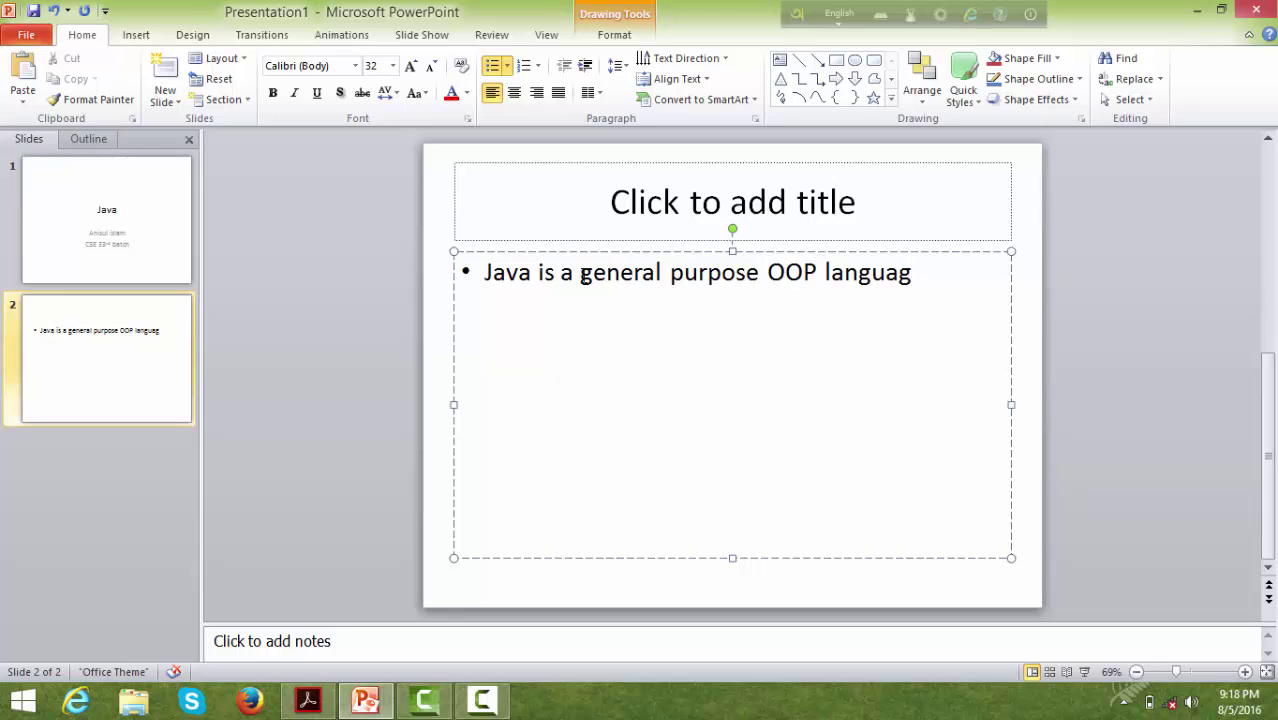
{"action": "type", "text": "e."}
{"action": "type", "text": "James "}
{"action": "type", "text": "Gosling i "}
{"action": "type", "text": " the father "}
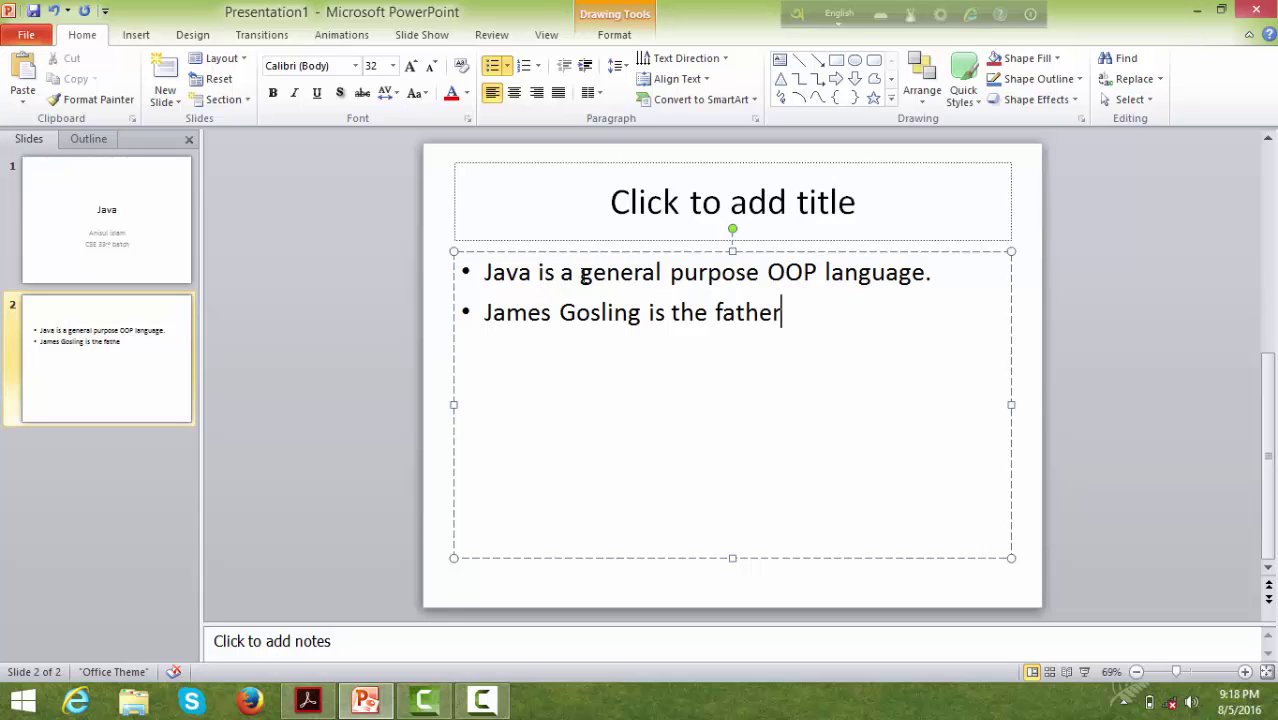
{"action": "type", "text": "of jav"}
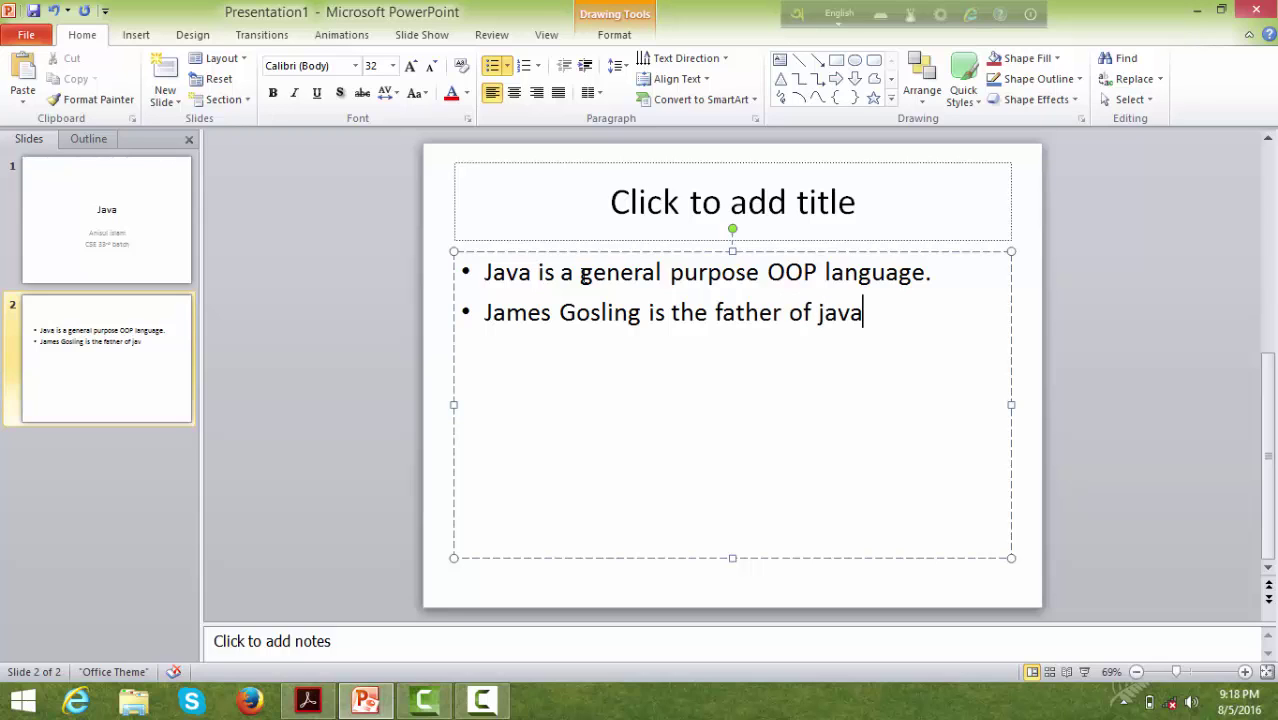
{"action": "left_click", "coordinate": [110, 341]}
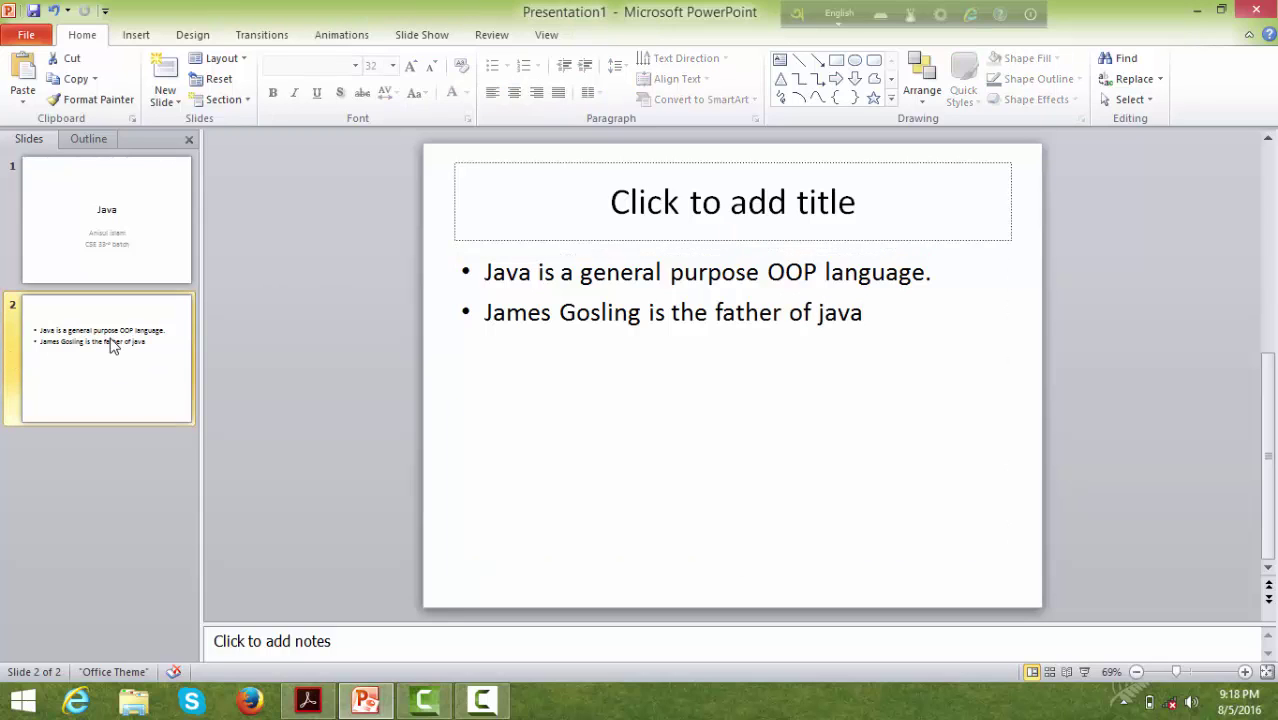
- Delete the empty title box from slide 2 and add a blank third slide
{"action": "left_click", "coordinate": [738, 220]}
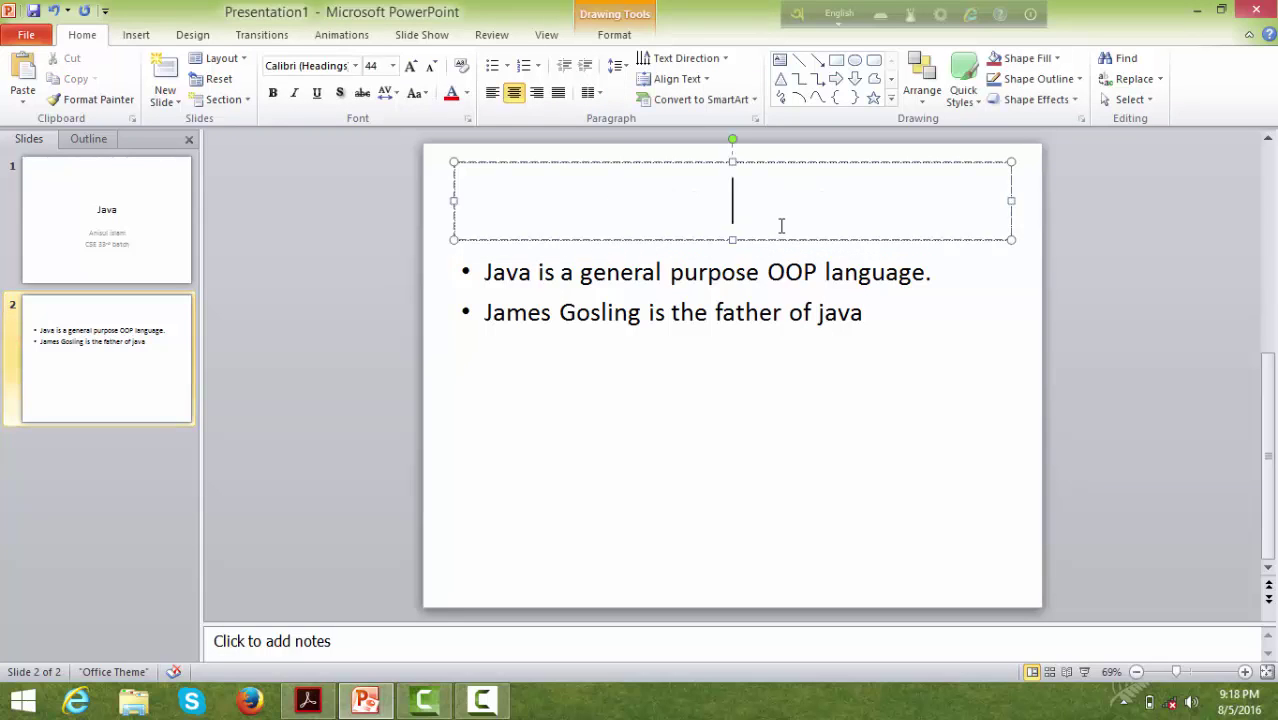
{"action": "left_click", "coordinate": [806, 160]}
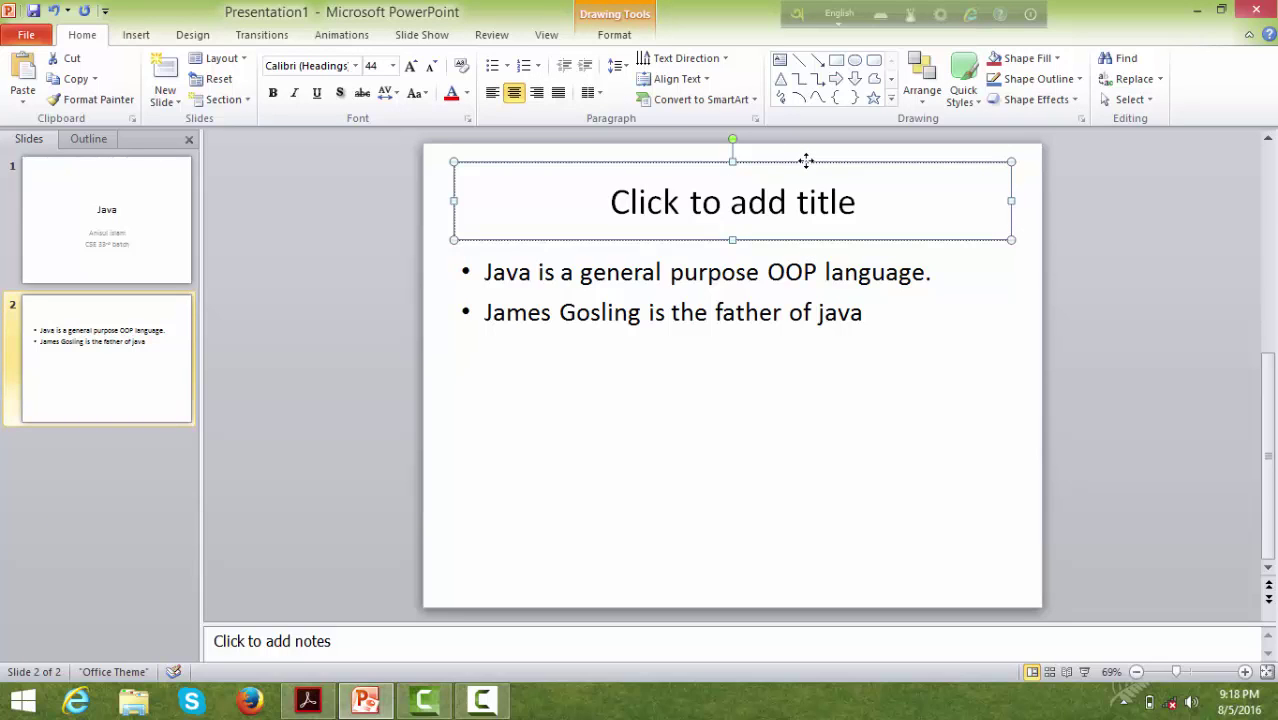
{"action": "key", "text": "Delete"}
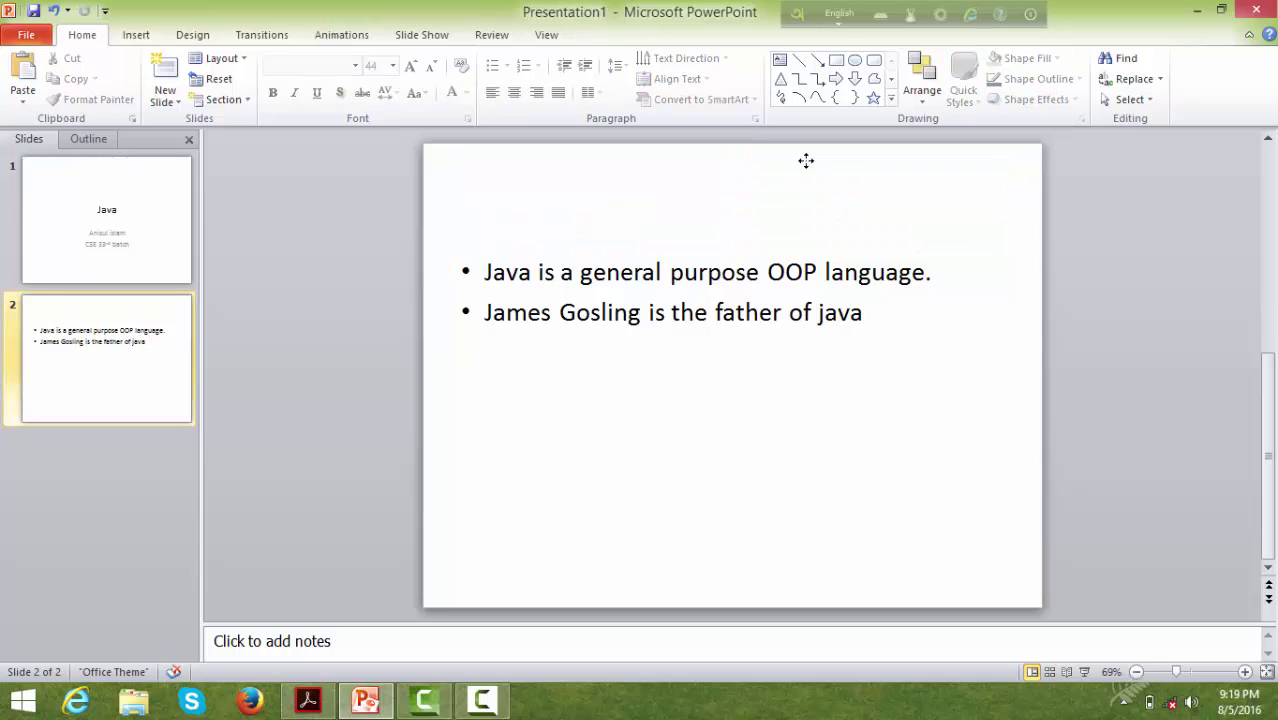
{"action": "left_click", "coordinate": [59, 373]}
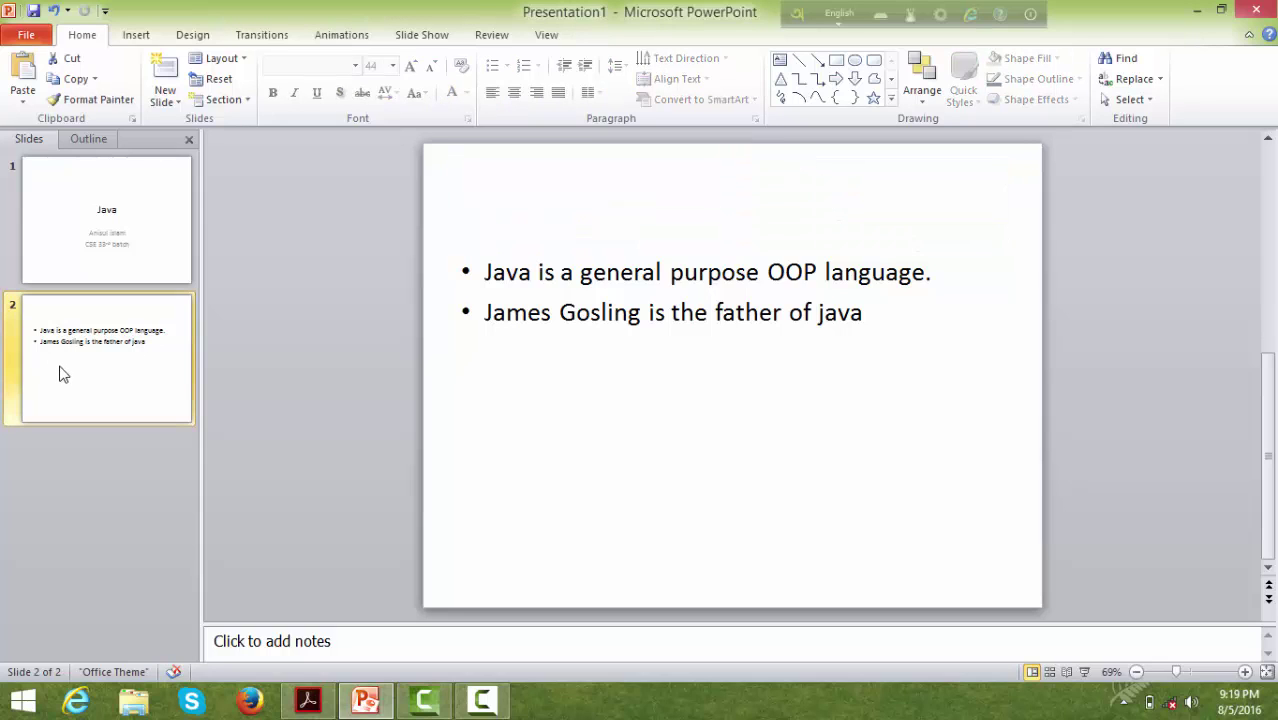
{"action": "key", "text": "Return"}
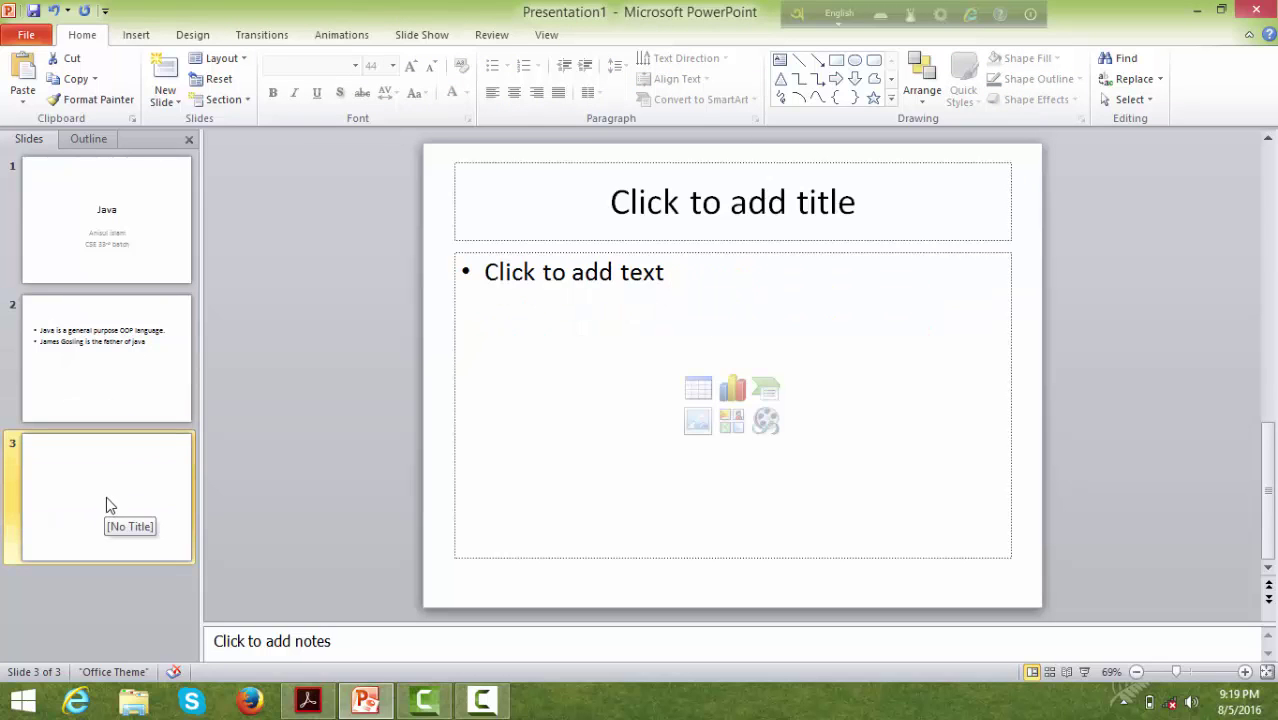
- Insert photo 20160713_133309 from DATA (D:) > bbb > photo into slide 3's content placeholder
{"action": "left_click", "coordinate": [698, 392]}
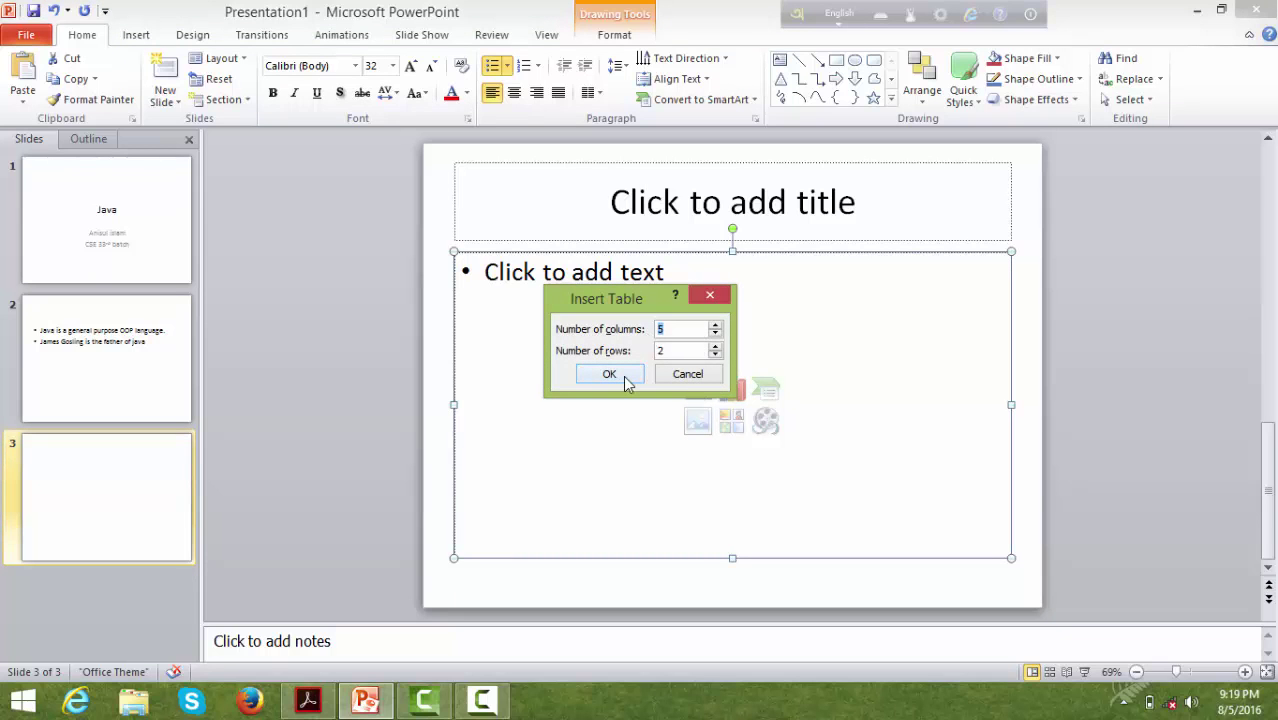
{"action": "left_click", "coordinate": [688, 374]}
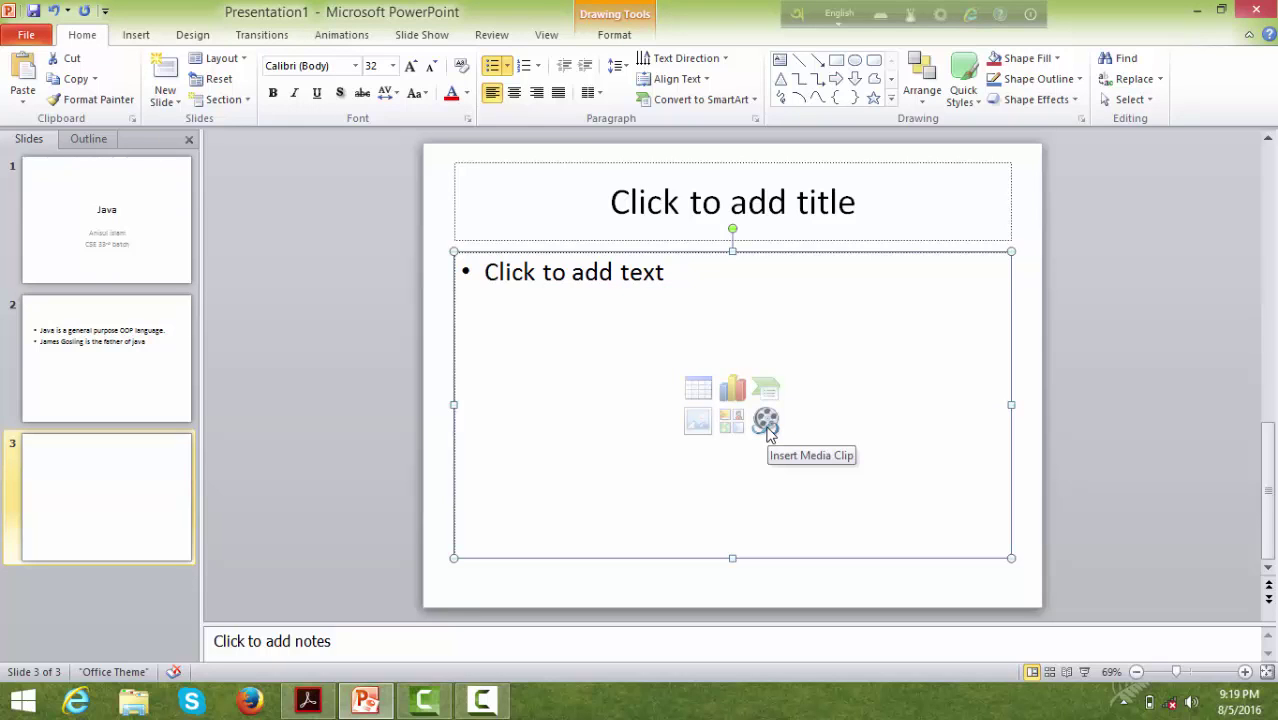
{"action": "left_click", "coordinate": [697, 428]}
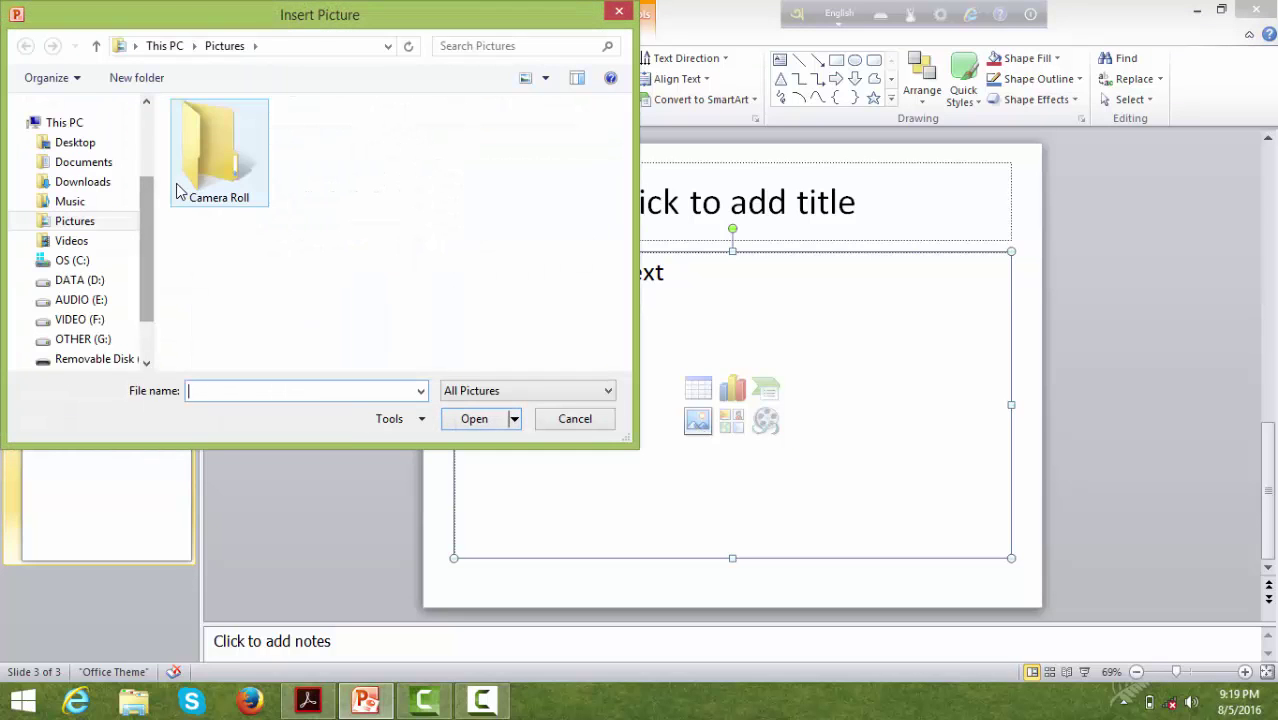
{"action": "double_click", "coordinate": [178, 185]}
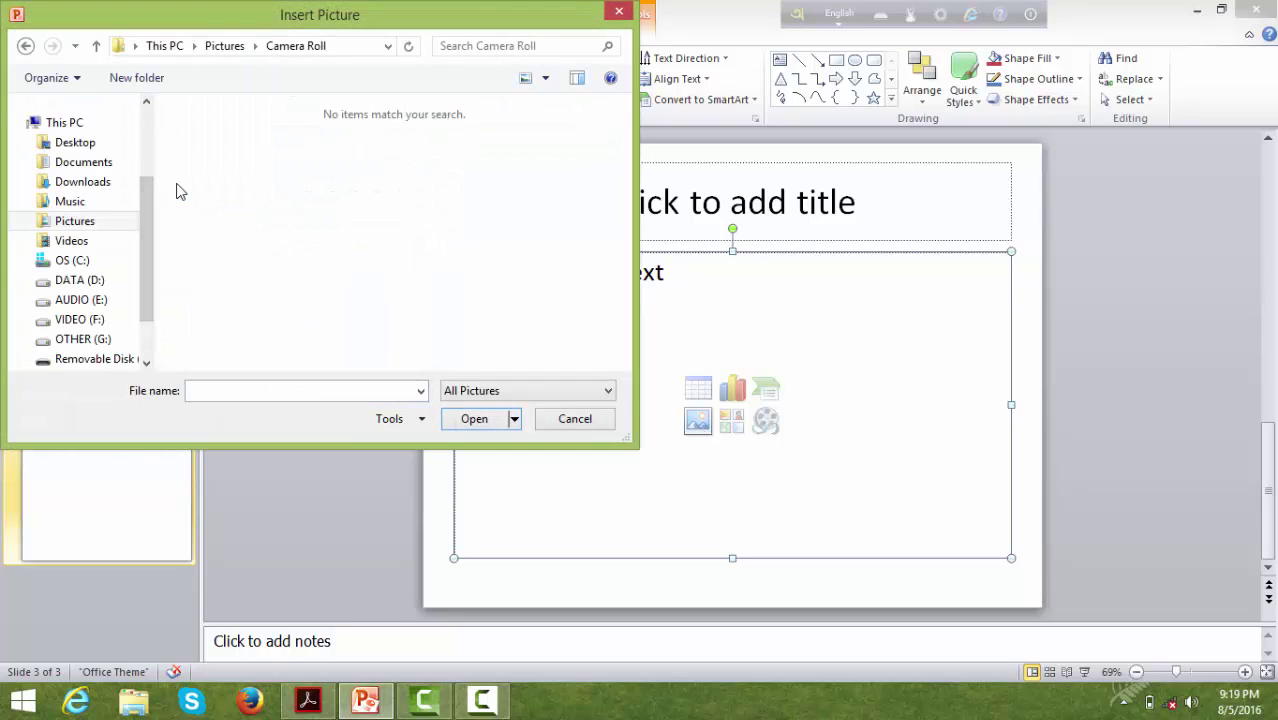
{"action": "left_click", "coordinate": [82, 222]}
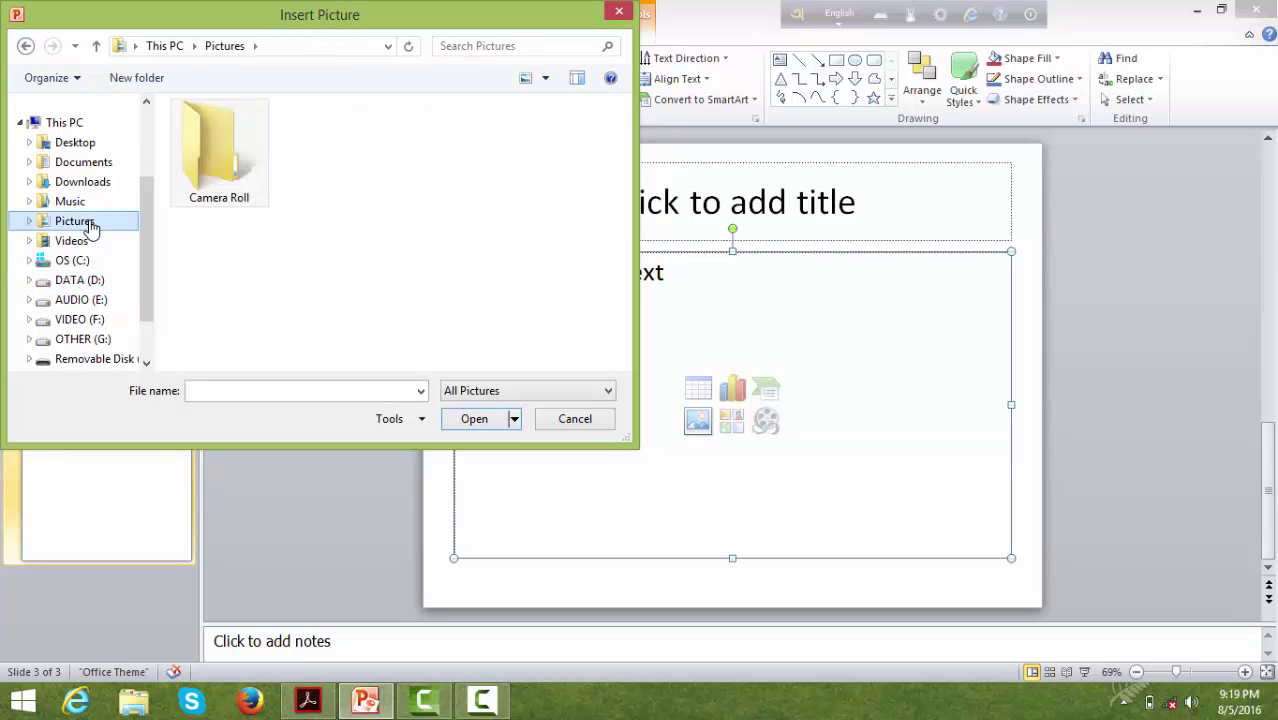
{"action": "left_click", "coordinate": [125, 263]}
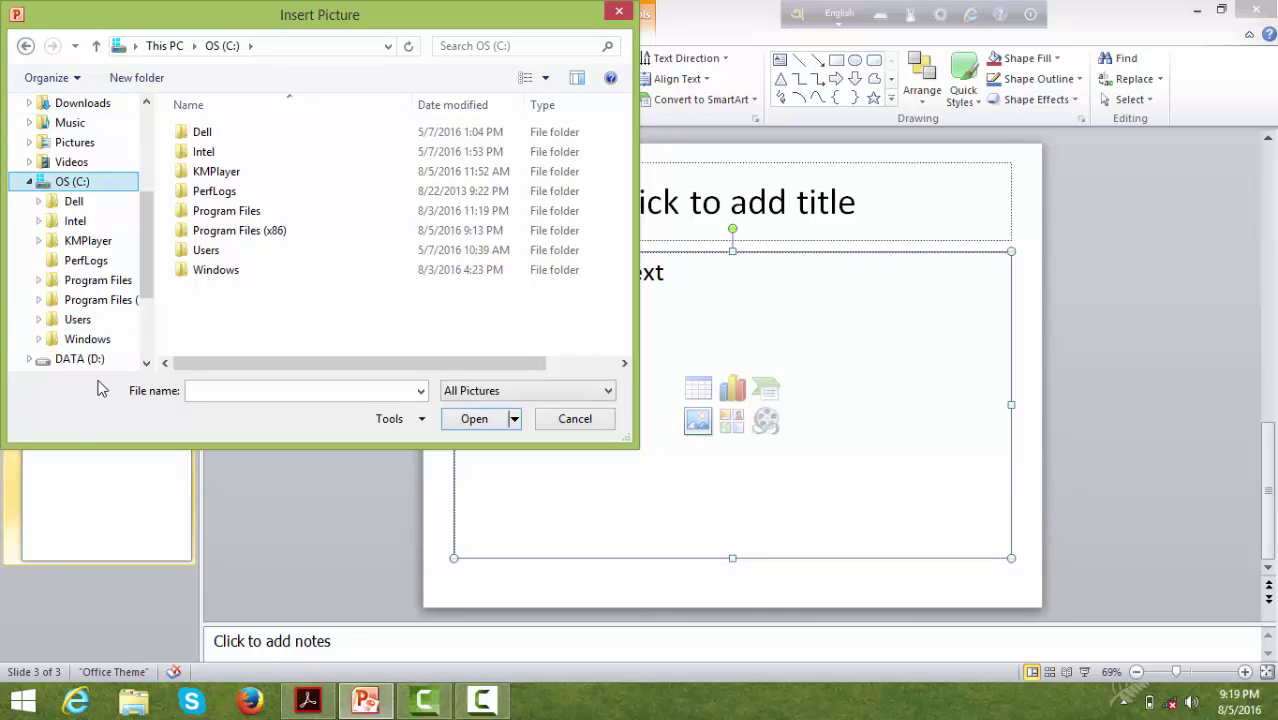
{"action": "left_click", "coordinate": [102, 360]}
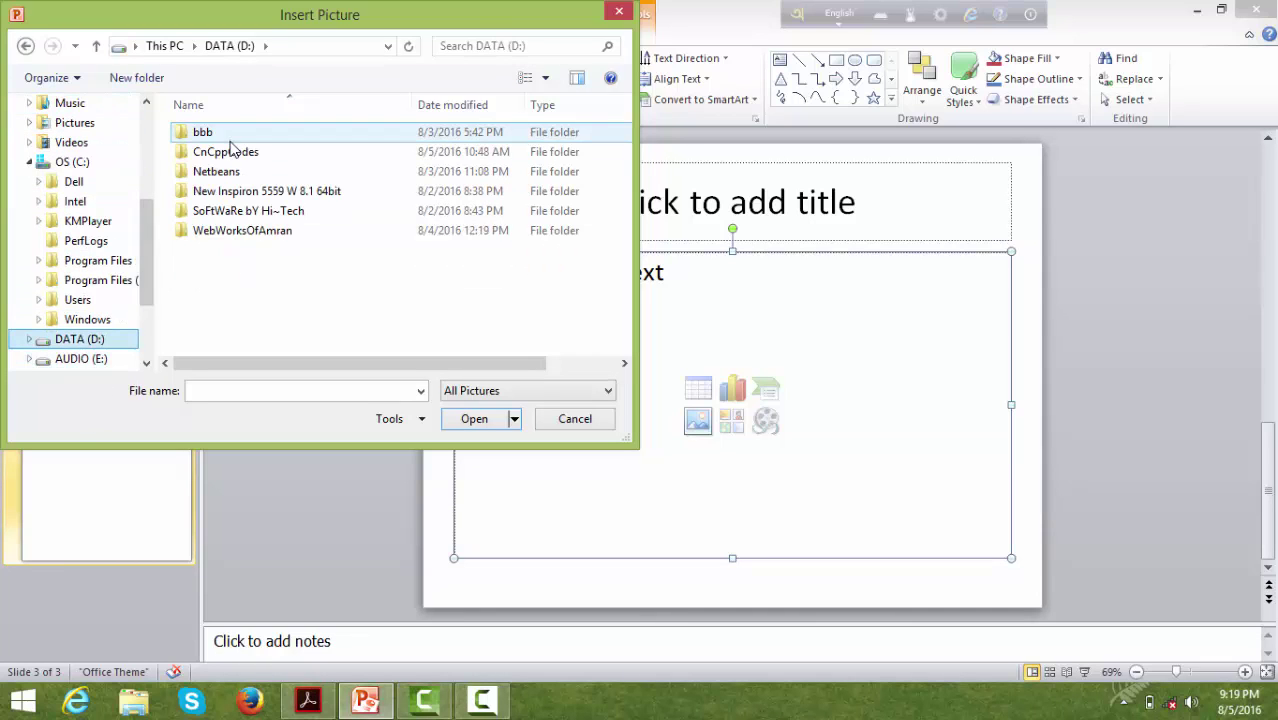
{"action": "double_click", "coordinate": [239, 137]}
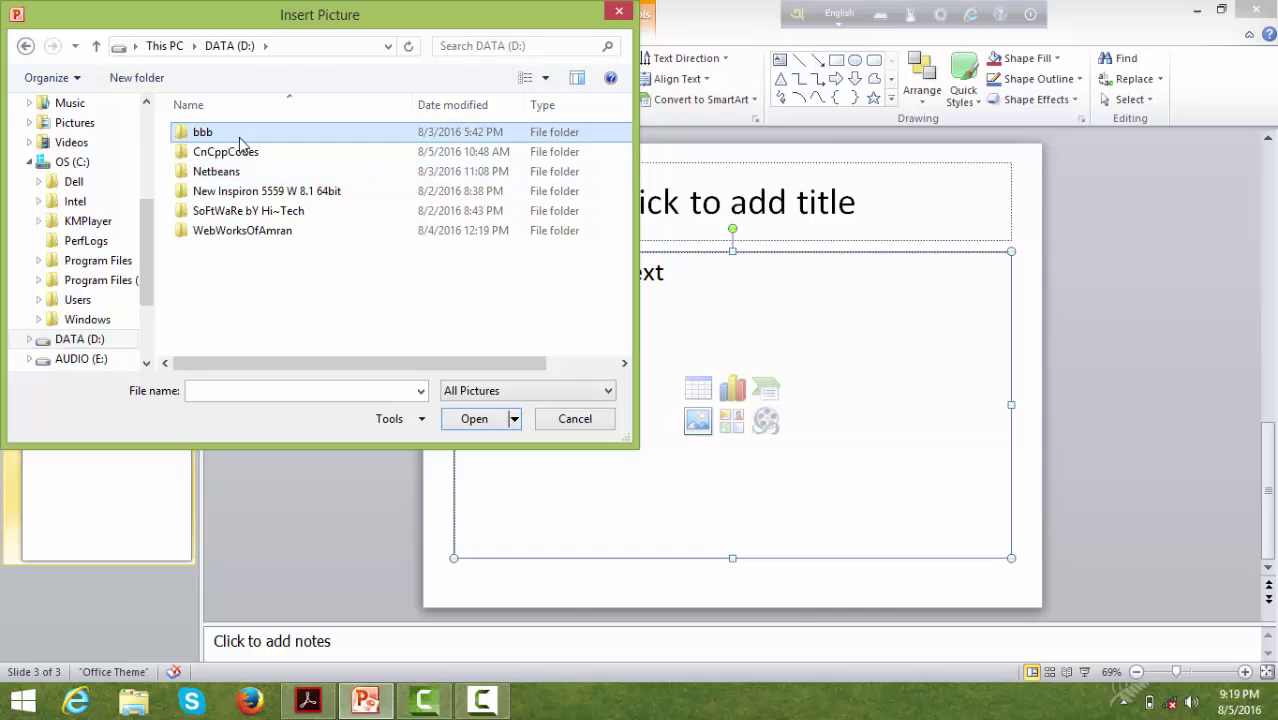
{"action": "double_click", "coordinate": [239, 137]}
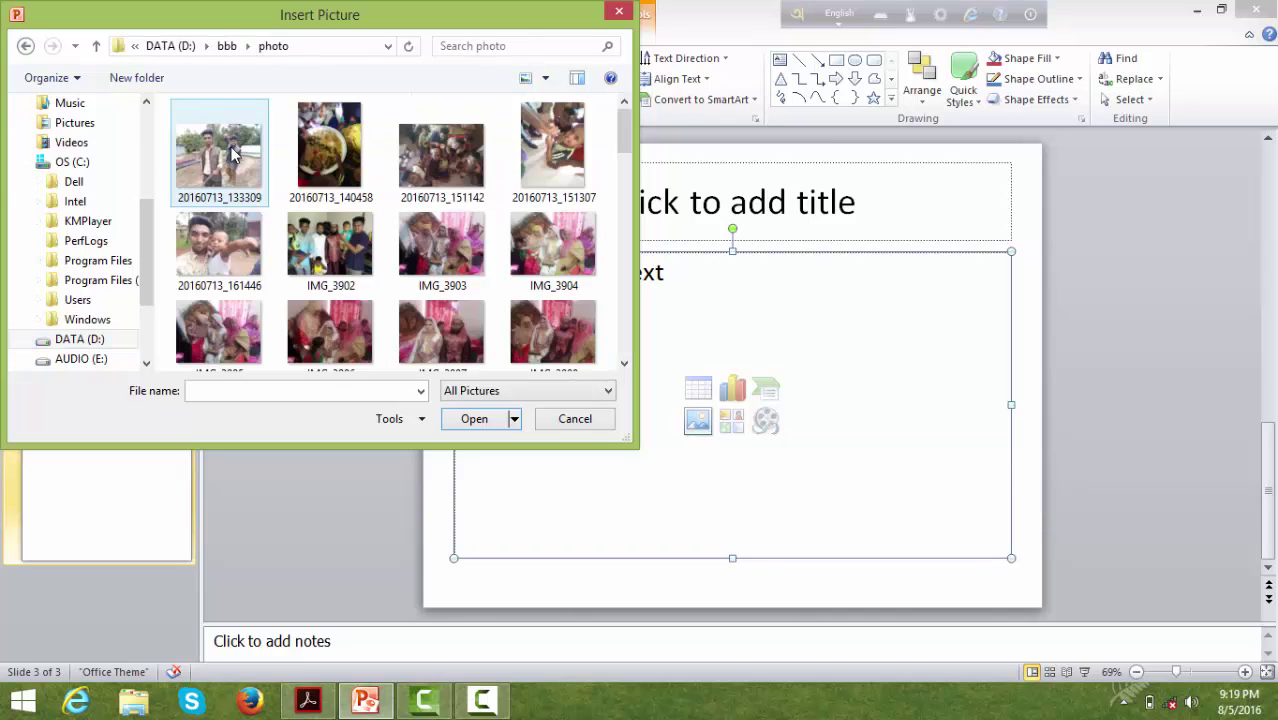
{"action": "left_click", "coordinate": [232, 152]}
{"action": "left_click", "coordinate": [474, 419]}
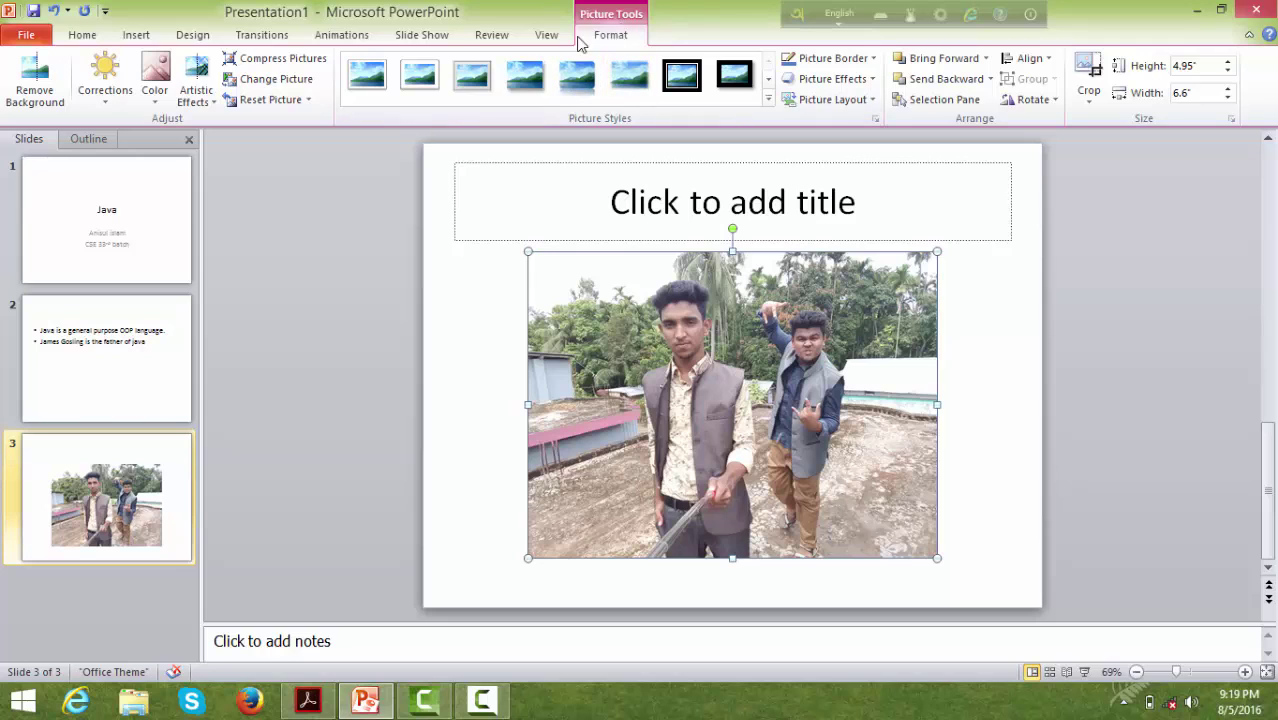
{"action": "left_click", "coordinate": [82, 40]}
- Apply the borderless drop-shadow picture style to the slide 3 photo
{"action": "left_click", "coordinate": [140, 40]}
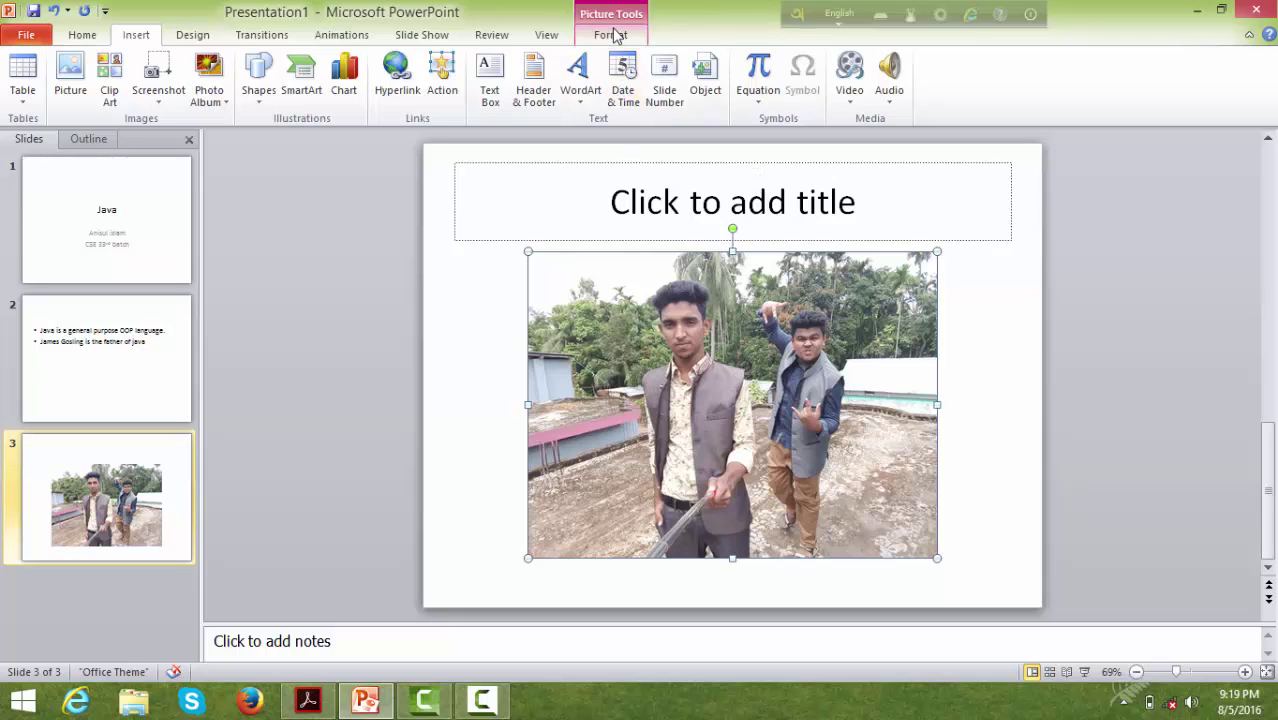
{"action": "left_click", "coordinate": [958, 391]}
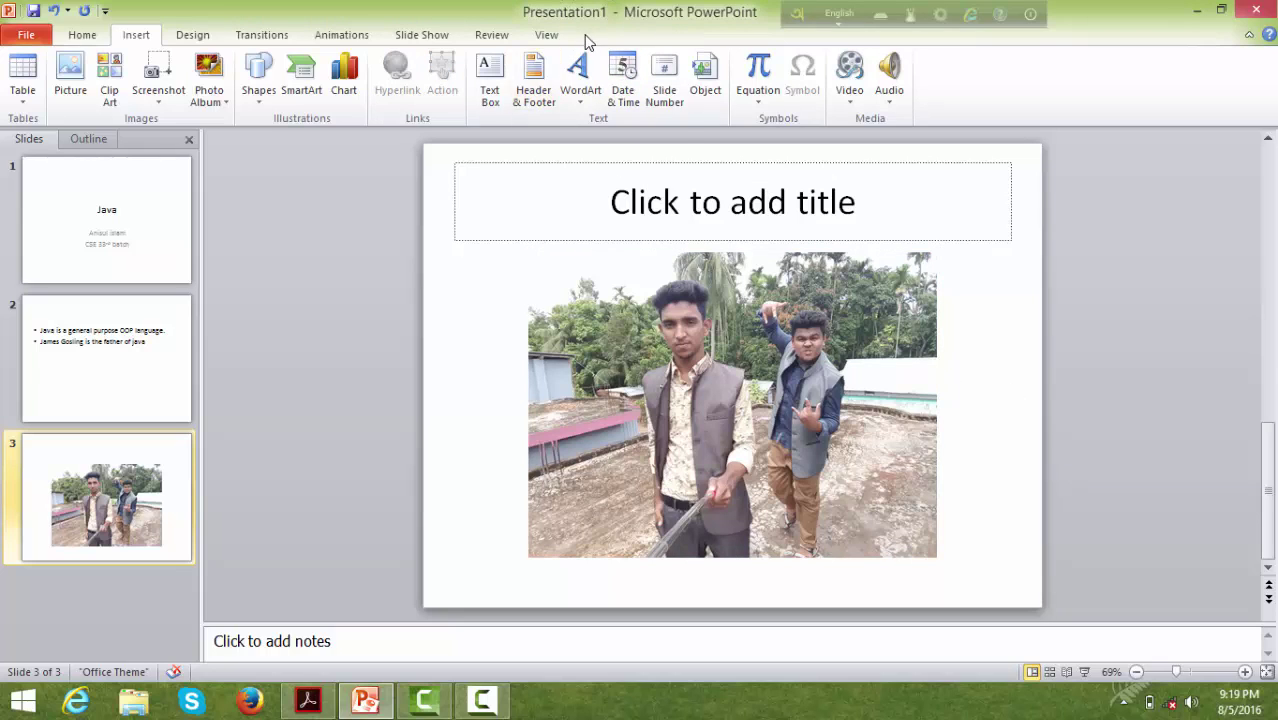
{"action": "left_click", "coordinate": [735, 262]}
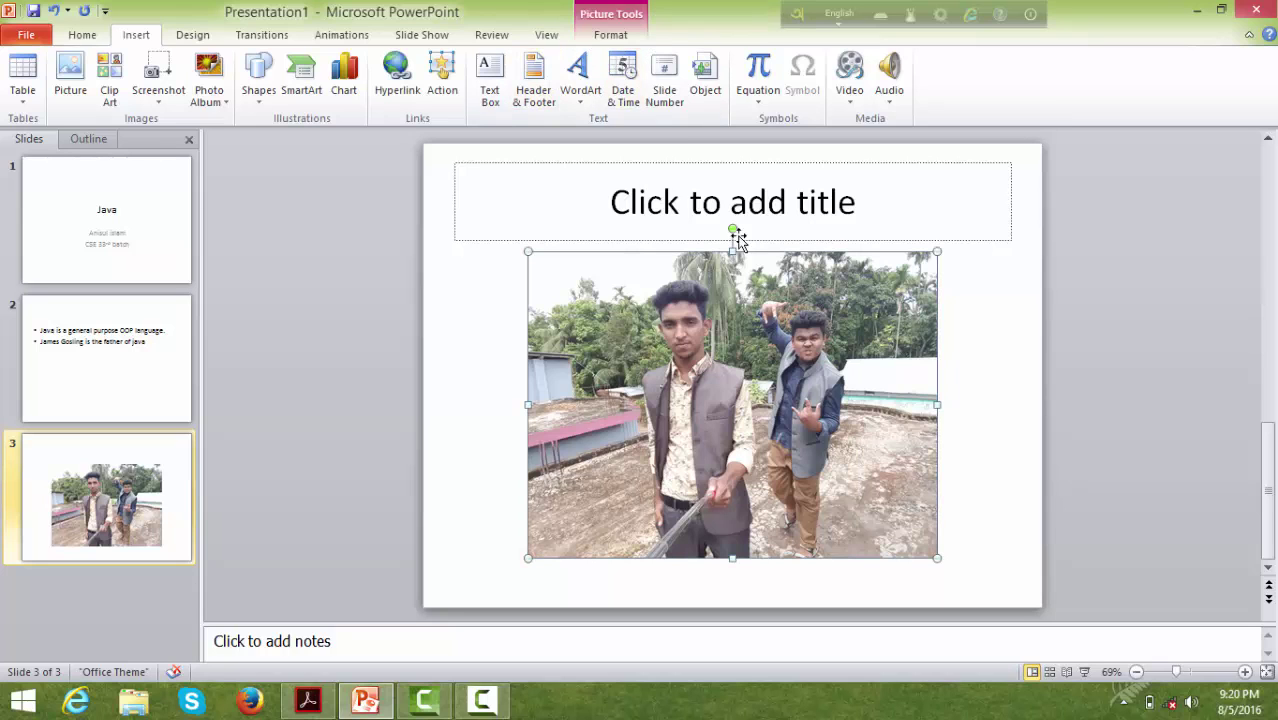
{"action": "left_click", "coordinate": [609, 36]}
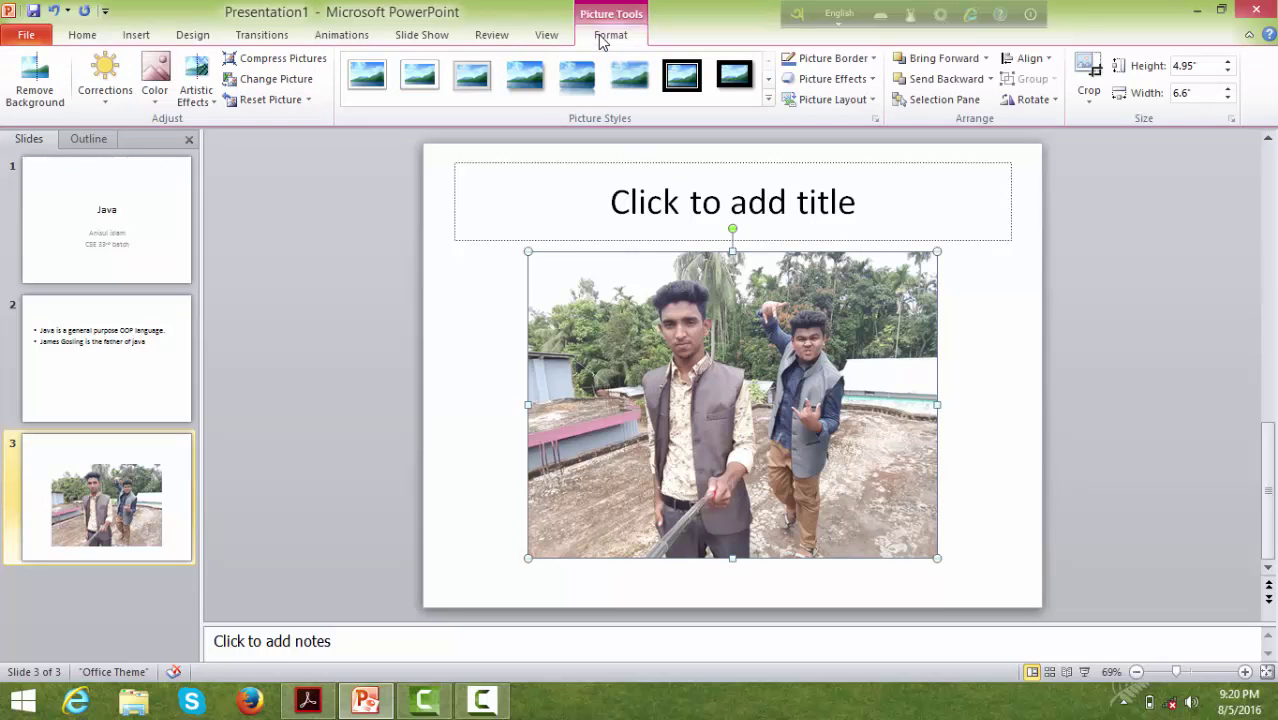
{"action": "left_click", "coordinate": [368, 80]}
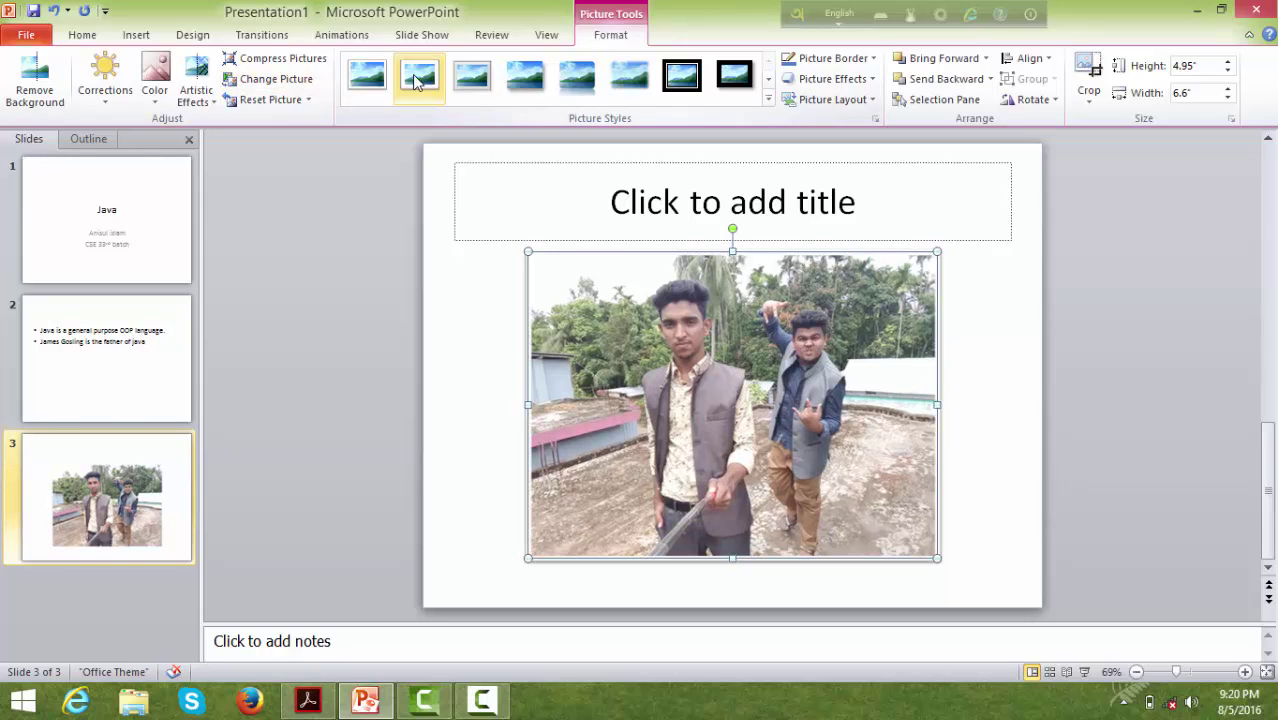
{"action": "left_click", "coordinate": [471, 79]}
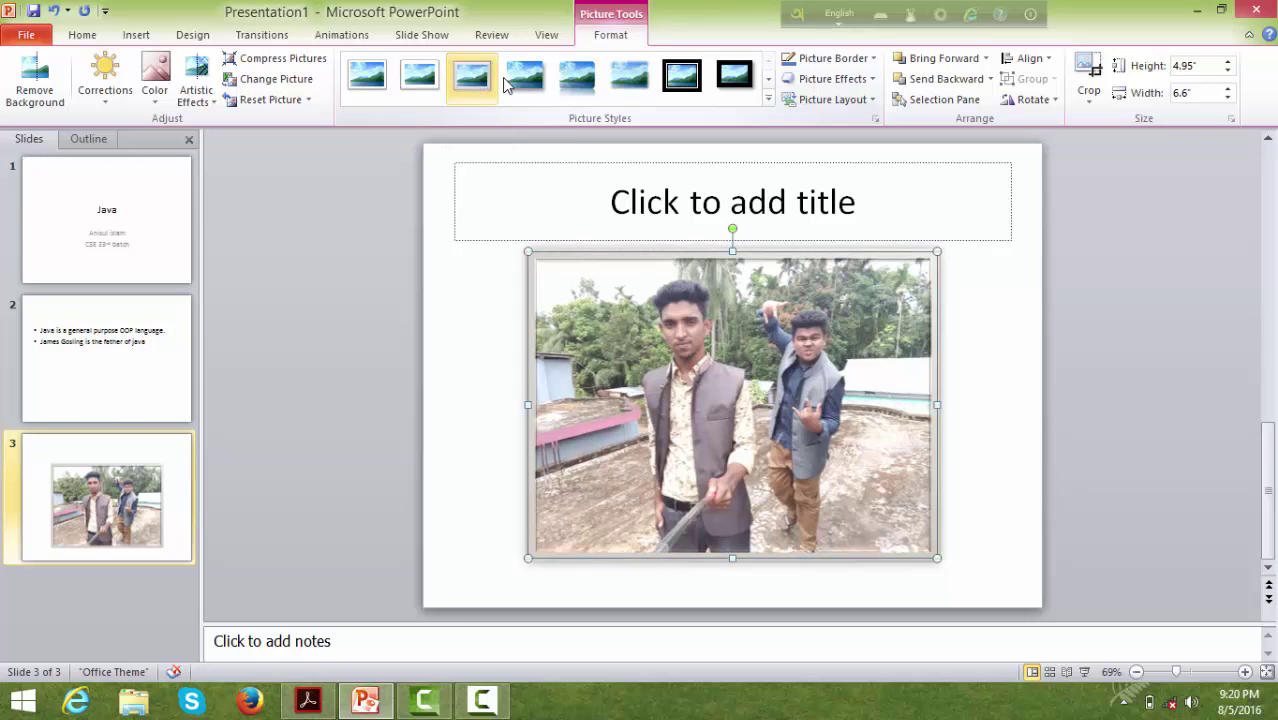
{"action": "left_click", "coordinate": [530, 82]}
{"action": "left_click", "coordinate": [530, 82]}
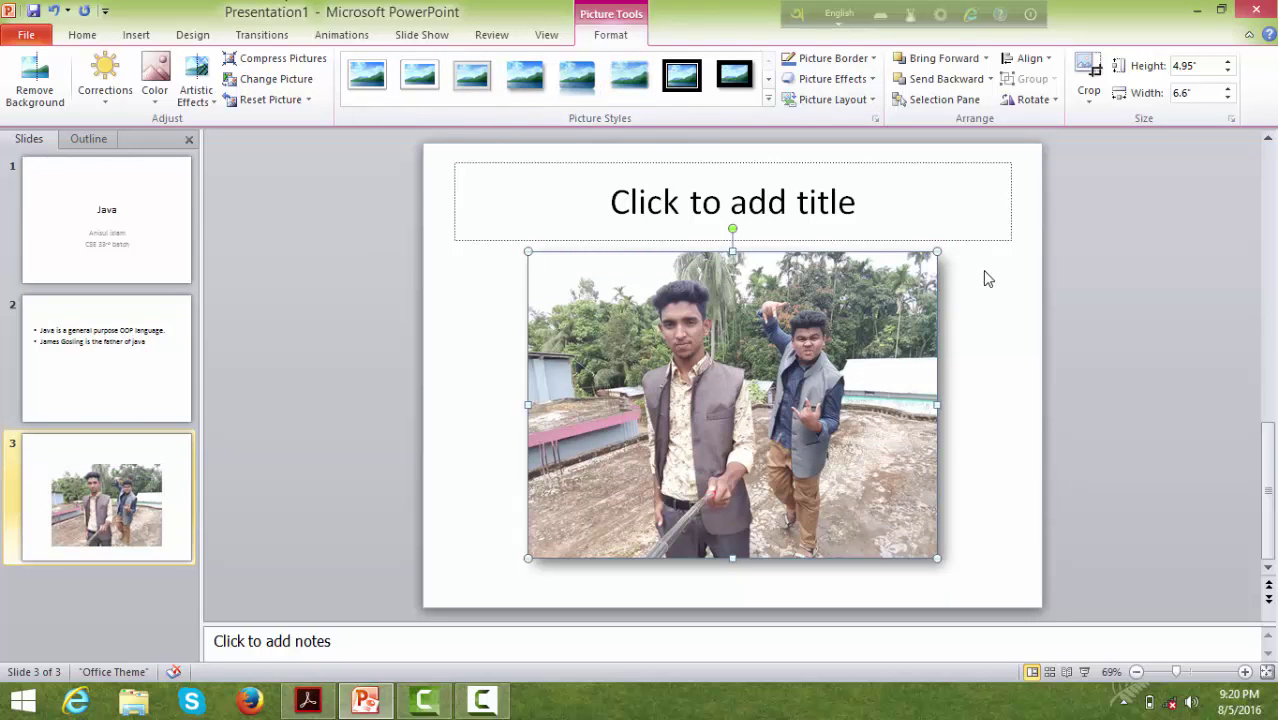
- Shrink the photo and position it left of centre below the title
{"action": "left_click_drag", "start_coordinate": [806, 308], "coordinate": [771, 338]}
{"action": "left_click", "coordinate": [915, 388]}
{"action": "left_click_drag", "start_coordinate": [755, 422], "coordinate": [604, 345]}
{"action": "left_click_drag", "start_coordinate": [679, 372], "coordinate": [756, 403]}
{"action": "left_click", "coordinate": [868, 392]}
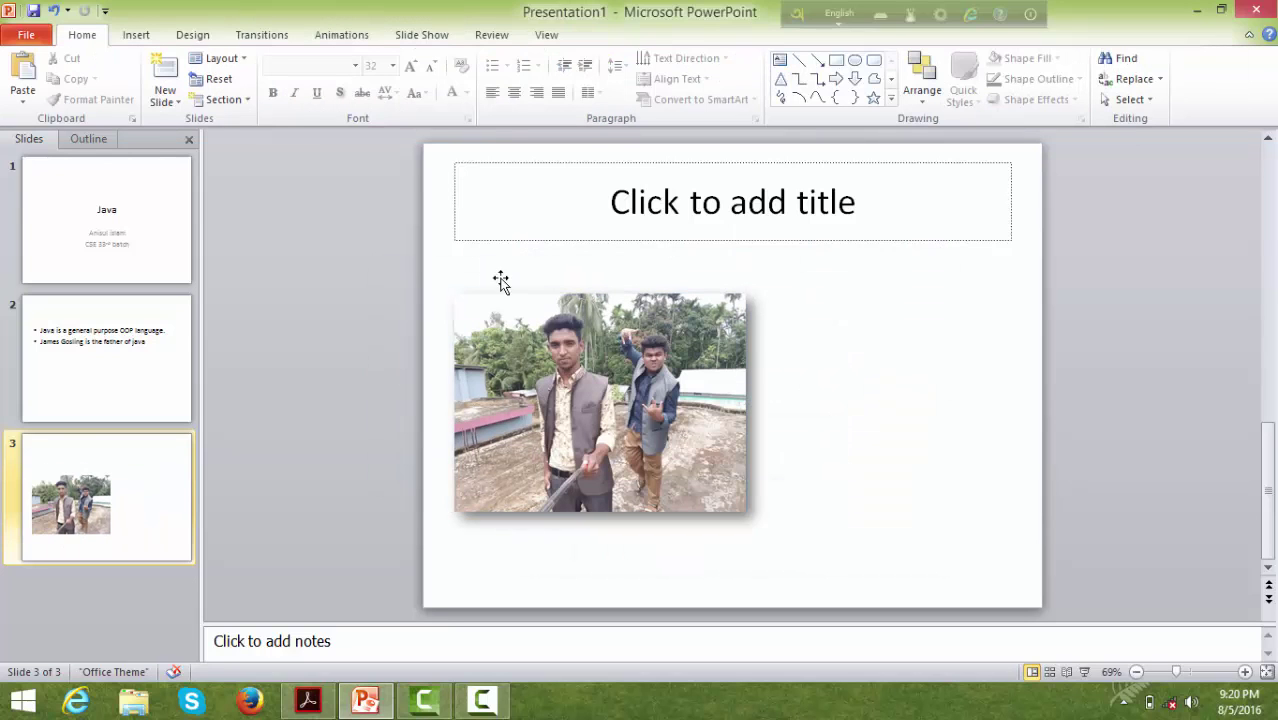
{"action": "left_click", "coordinate": [136, 36]}
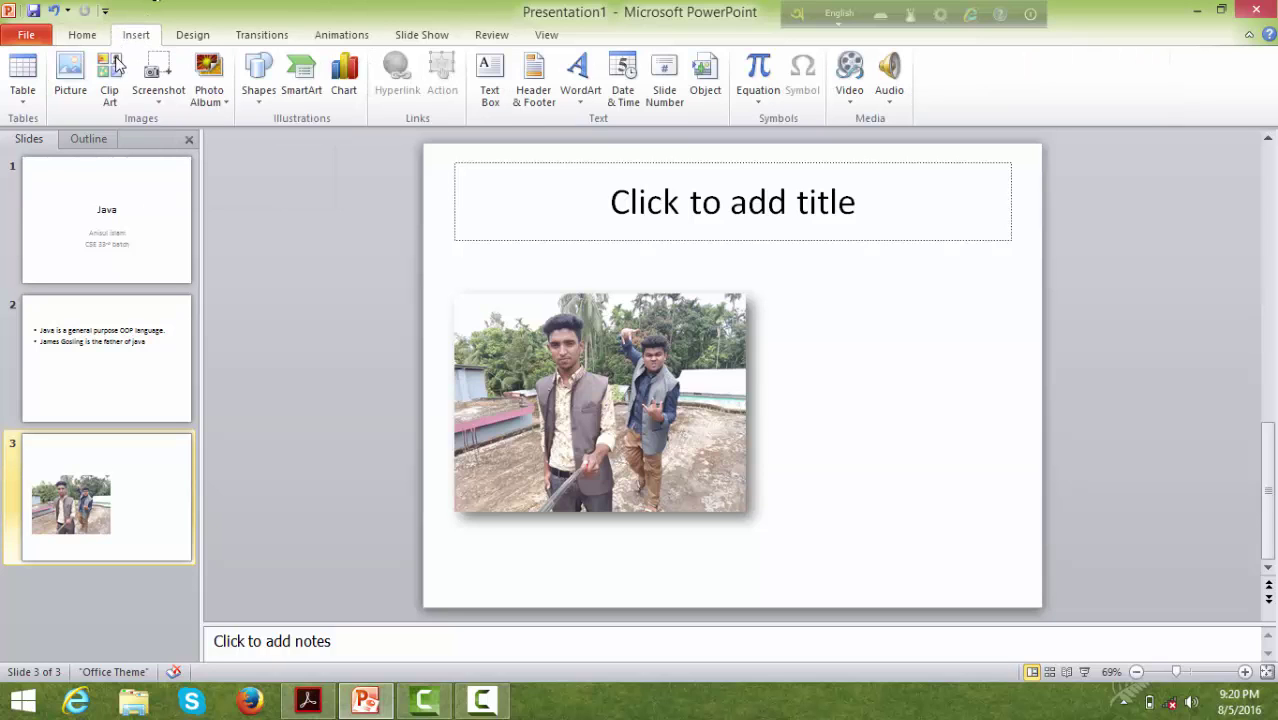
{"action": "left_click", "coordinate": [70, 80]}
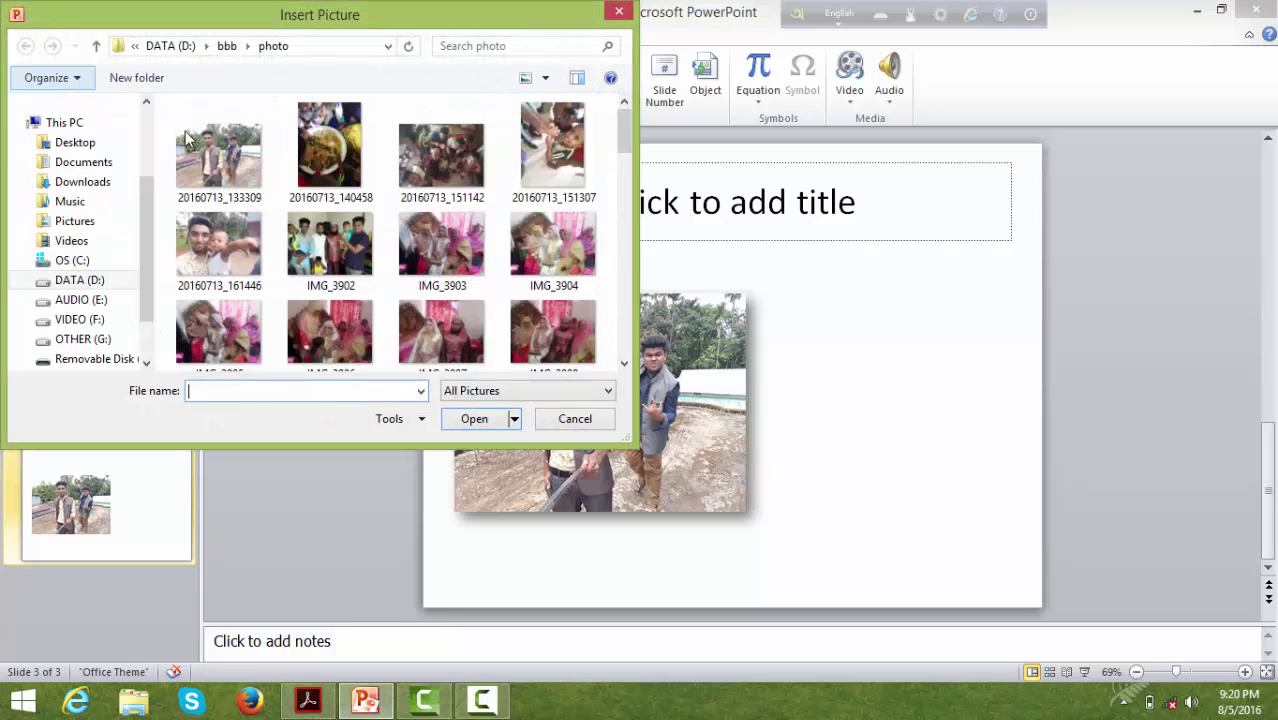
{"action": "left_click", "coordinate": [588, 172]}
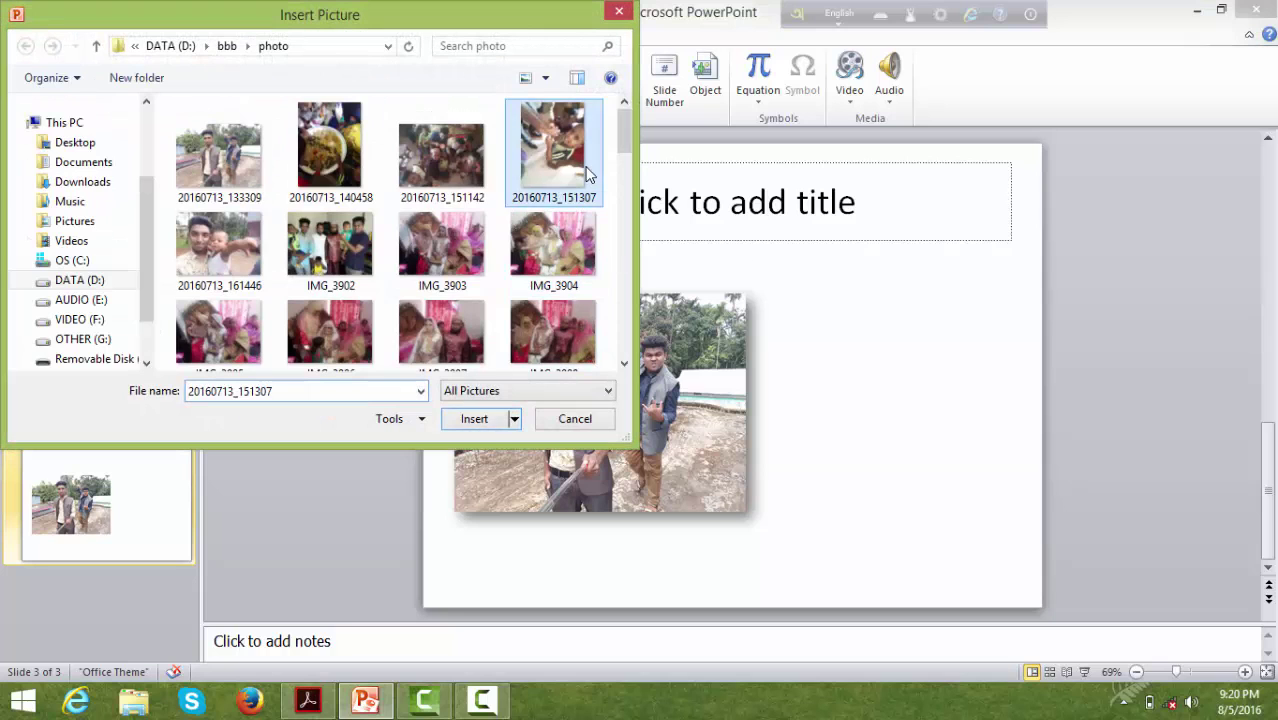
{"action": "left_click", "coordinate": [480, 419]}
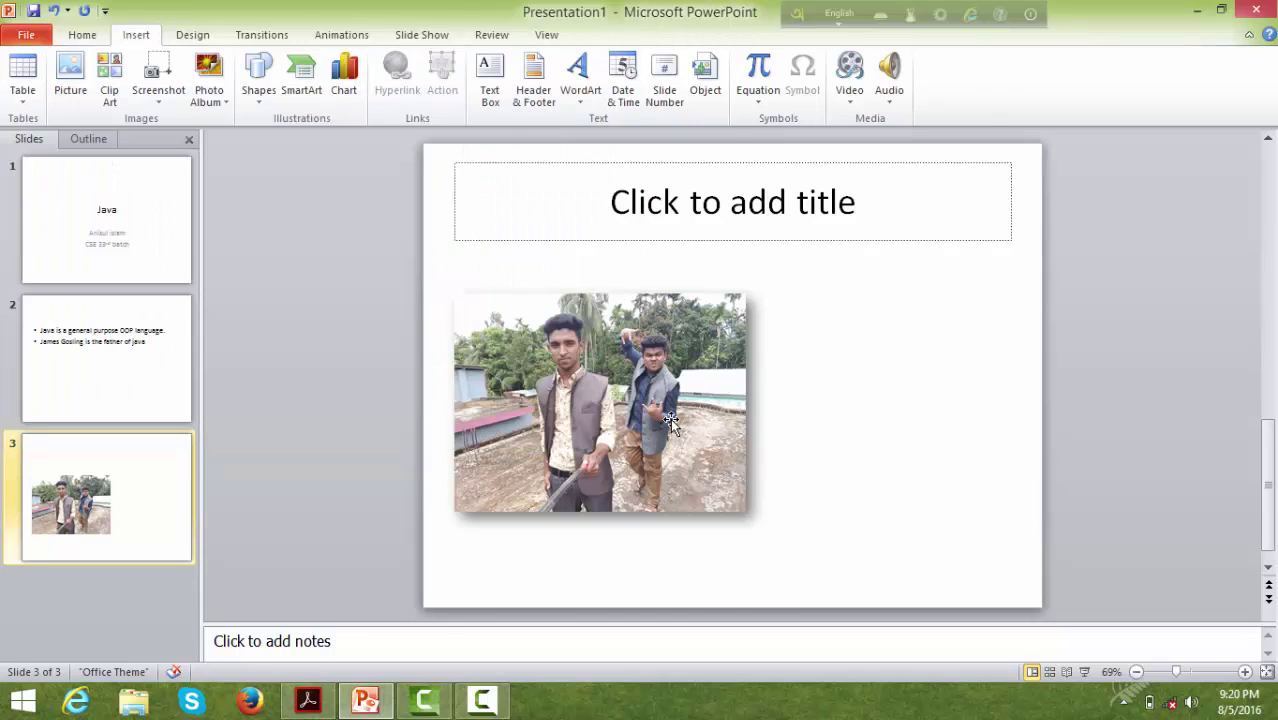
{"action": "left_click_drag", "start_coordinate": [423, 143], "coordinate": [829, 318]}
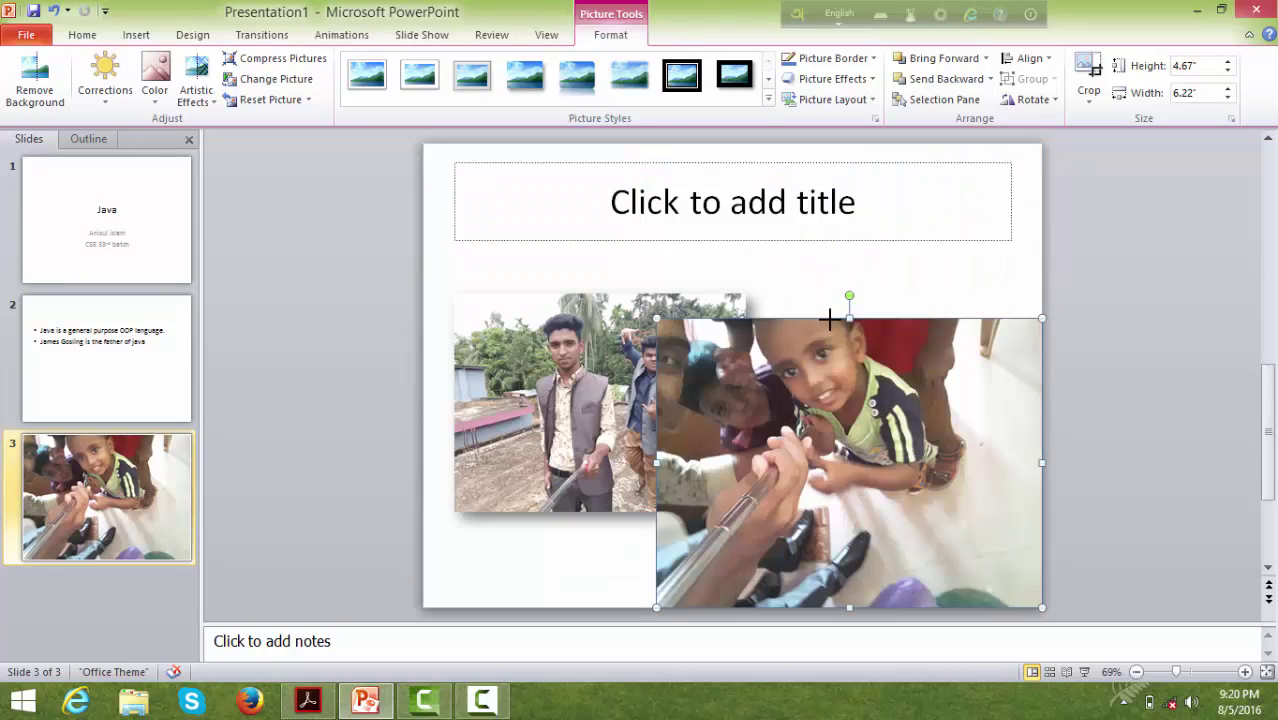
{"action": "left_click_drag", "start_coordinate": [756, 347], "coordinate": [829, 364]}
{"action": "left_click_drag", "start_coordinate": [879, 440], "coordinate": [893, 383]}
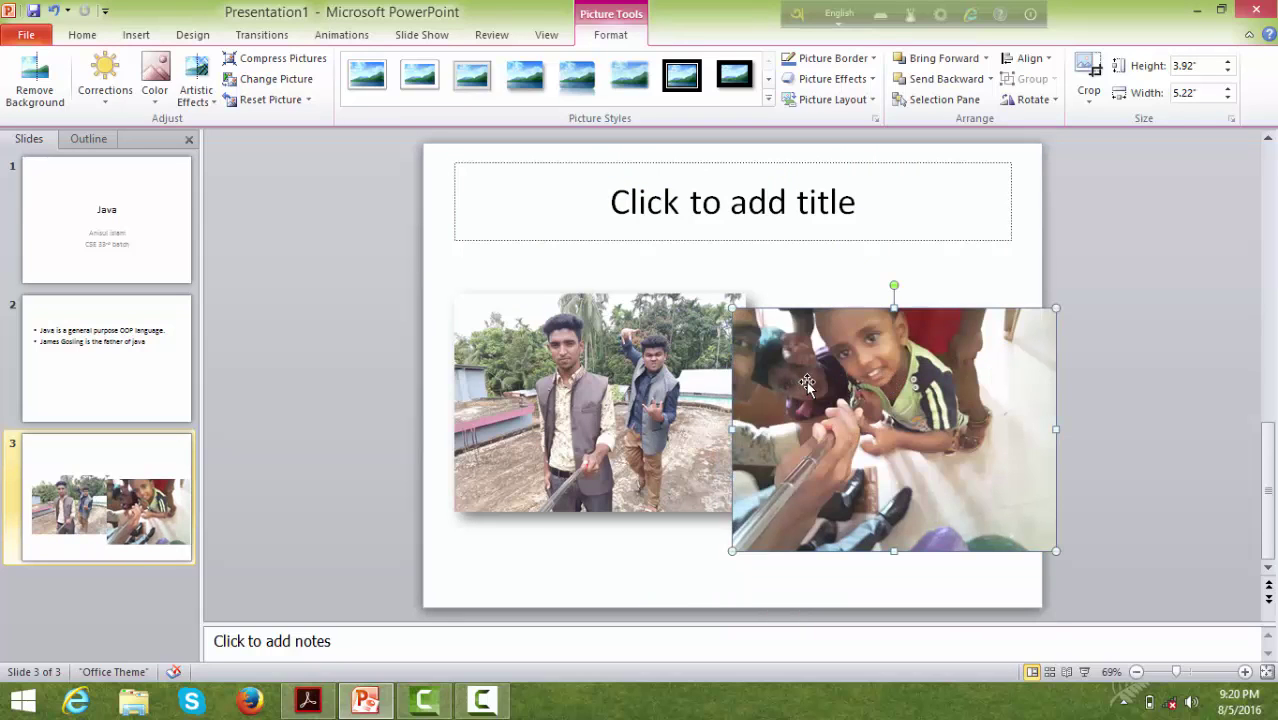
{"action": "key", "text": "Delete"}
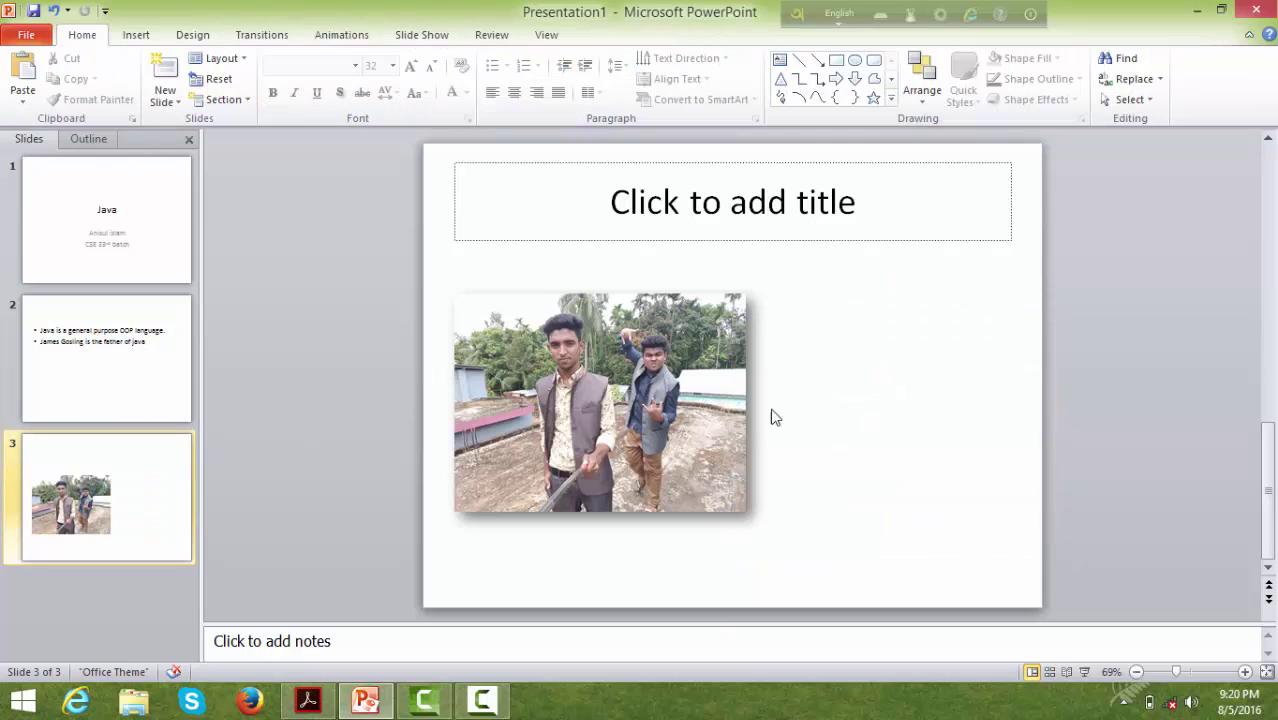
{"action": "left_click", "coordinate": [637, 420]}
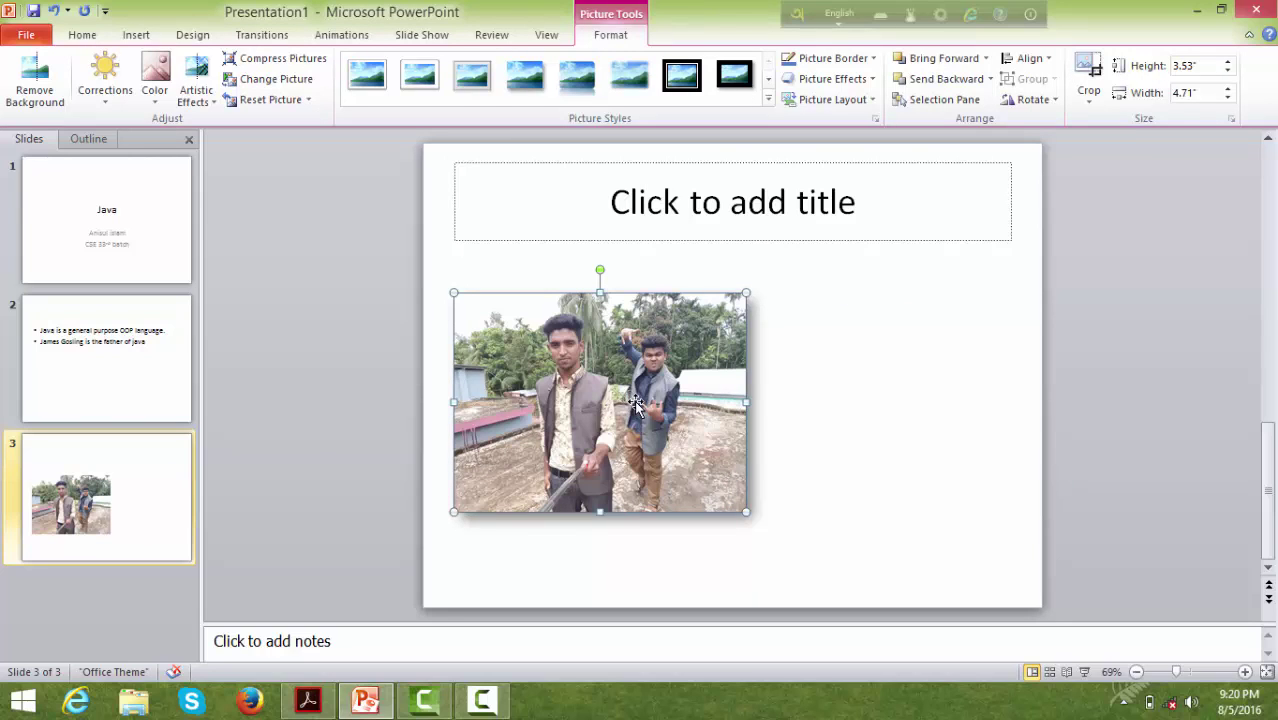
{"action": "left_click", "coordinate": [150, 36]}
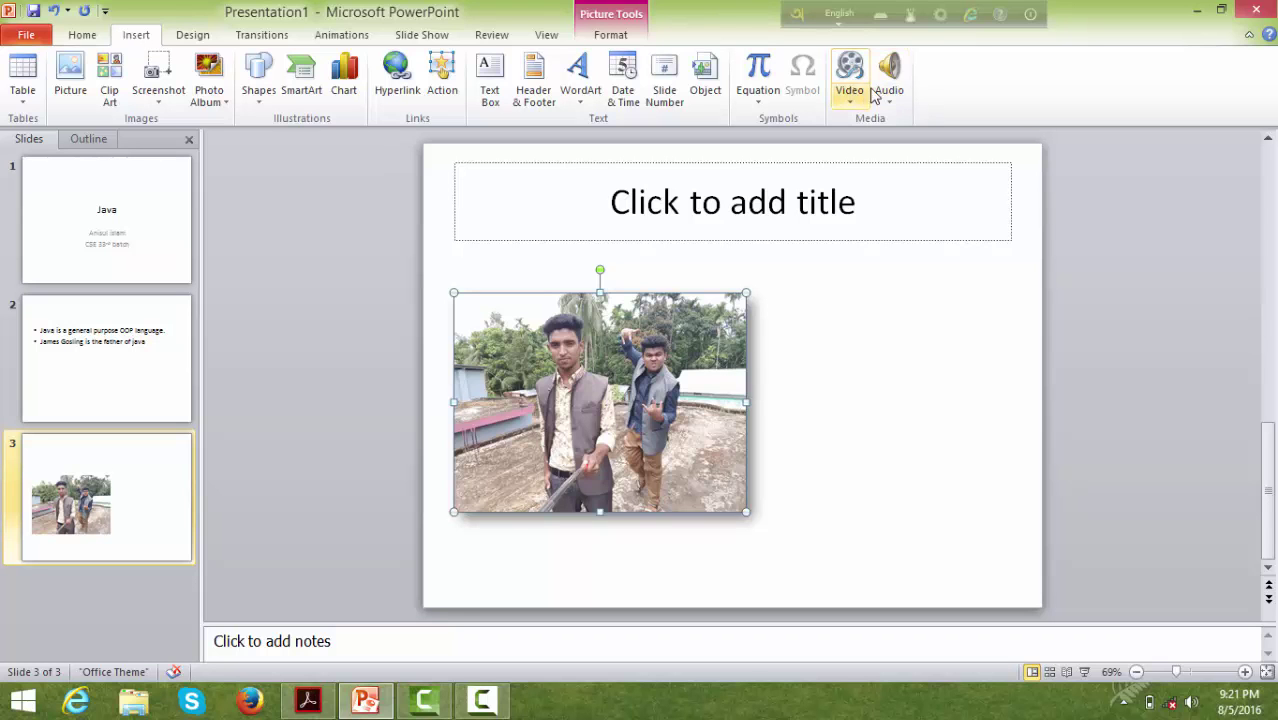
{"action": "key", "text": "super"}
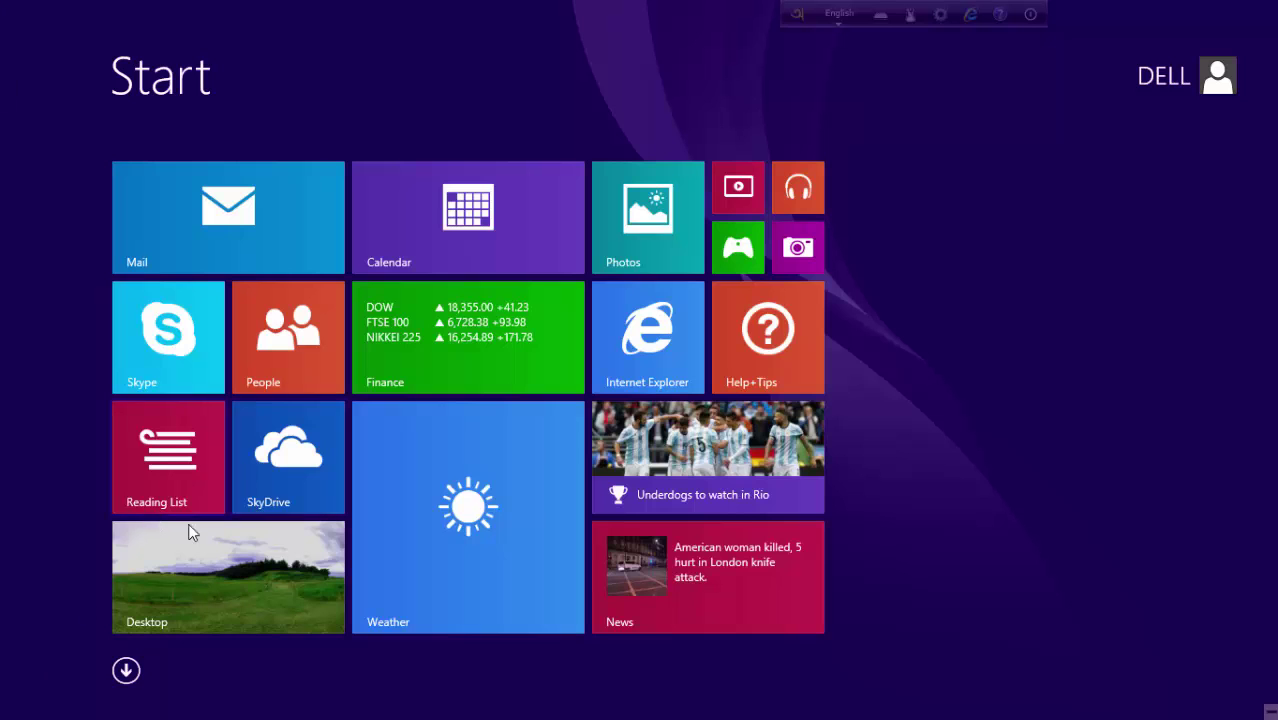
{"action": "left_click", "coordinate": [220, 565]}
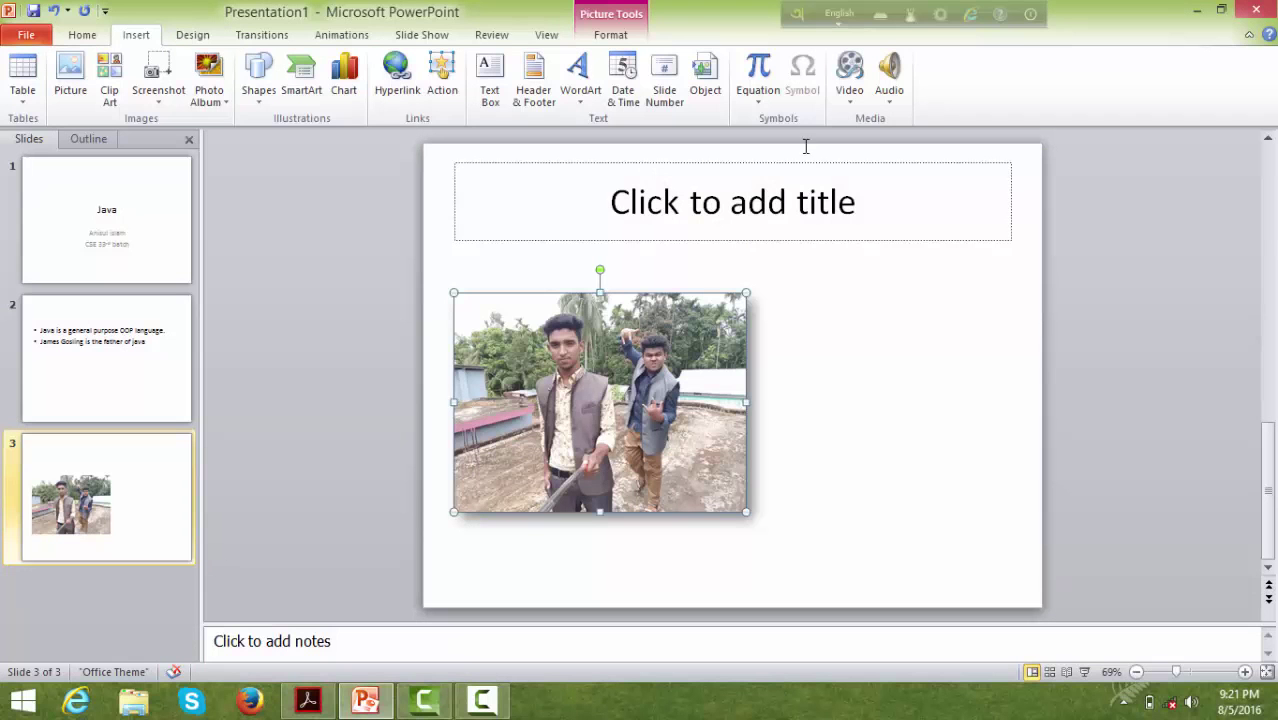
{"action": "left_click", "coordinate": [853, 72]}
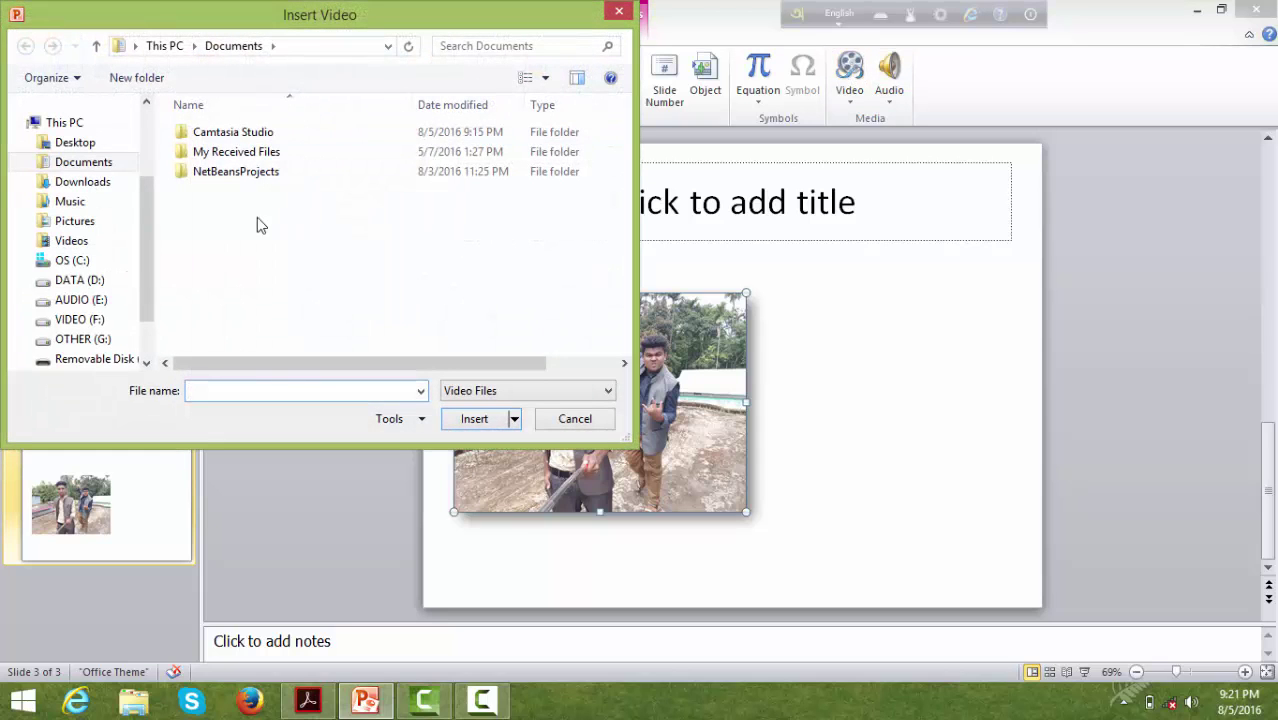
{"action": "left_click", "coordinate": [92, 322]}
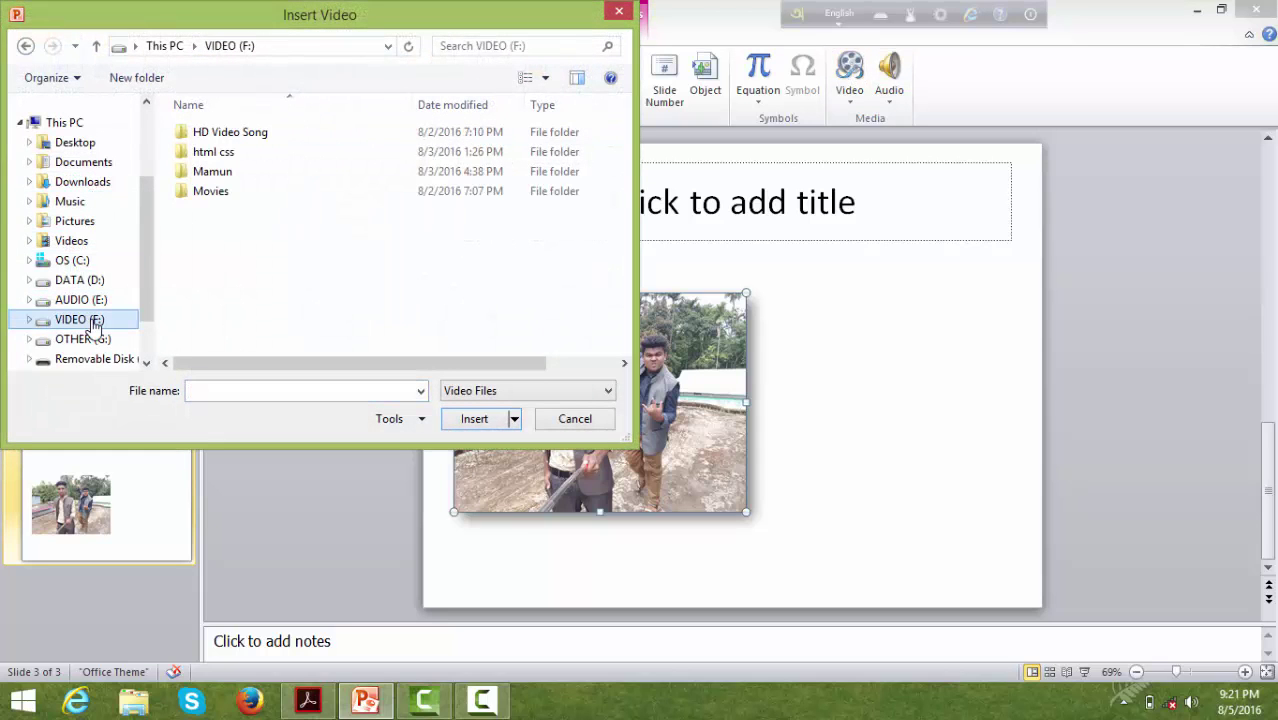
{"action": "left_click", "coordinate": [234, 140]}
{"action": "double_click", "coordinate": [234, 142]}
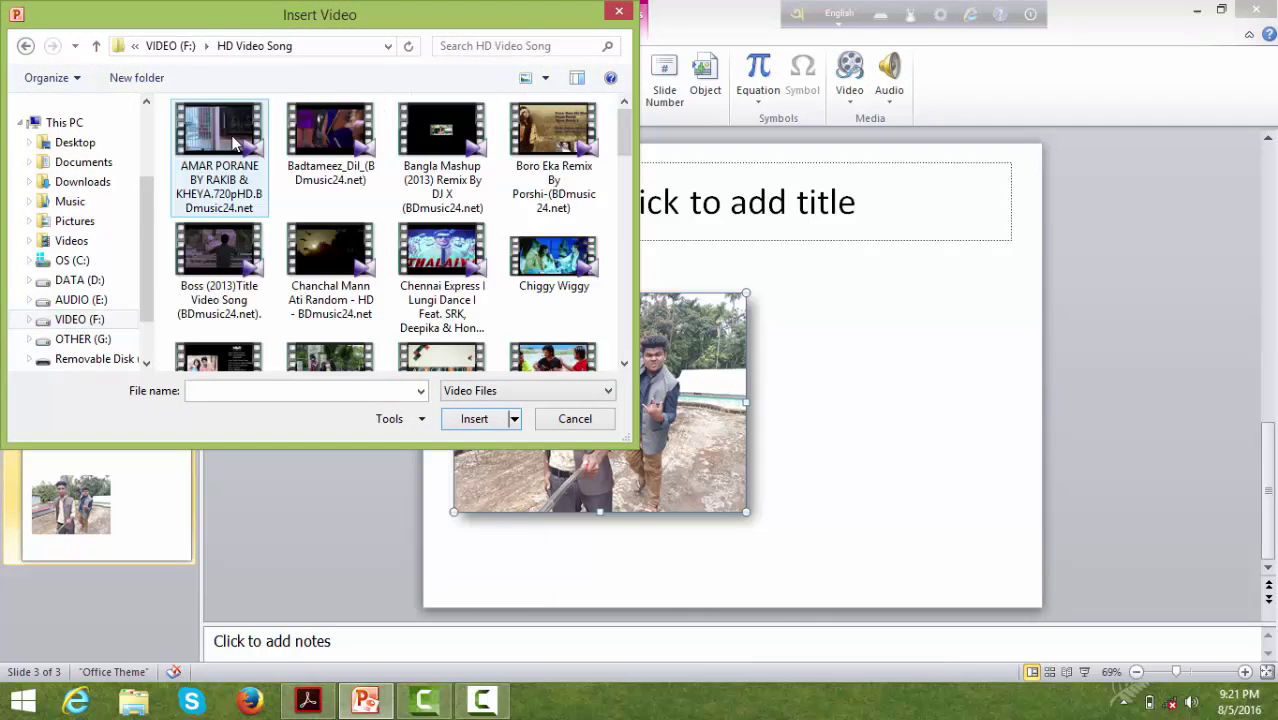
{"action": "double_click", "coordinate": [234, 142]}
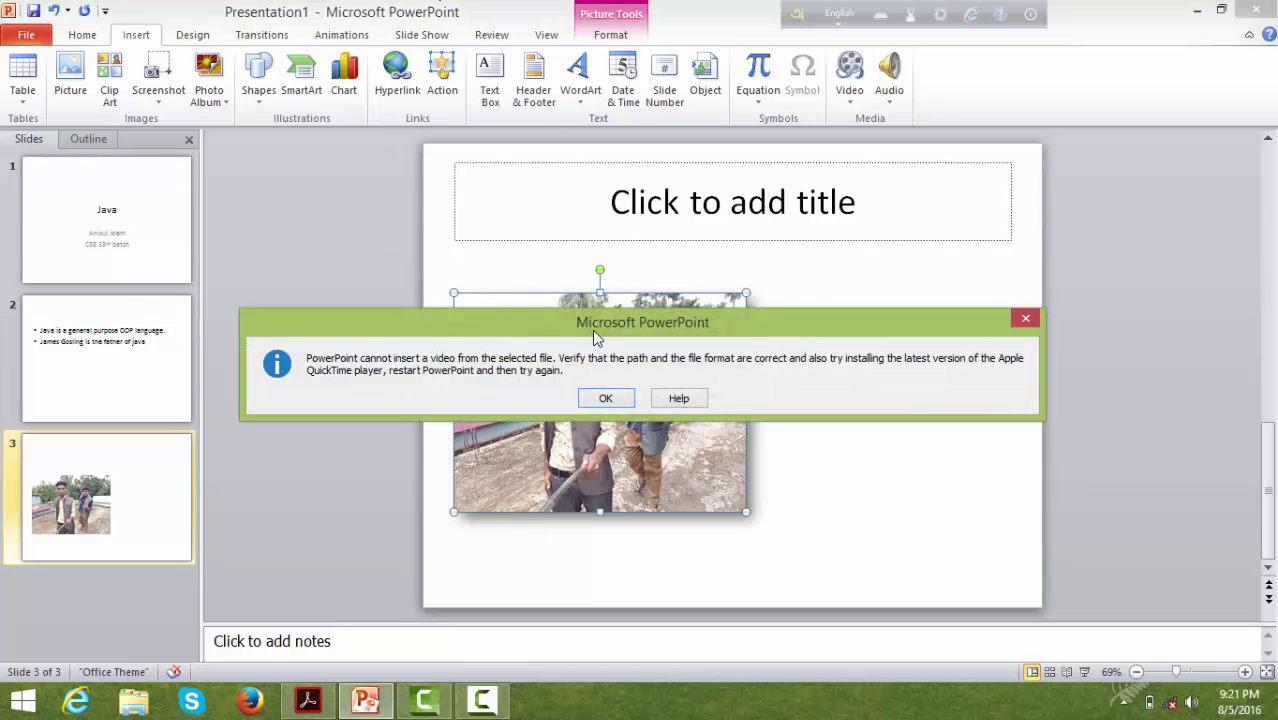
{"action": "left_click", "coordinate": [604, 397]}
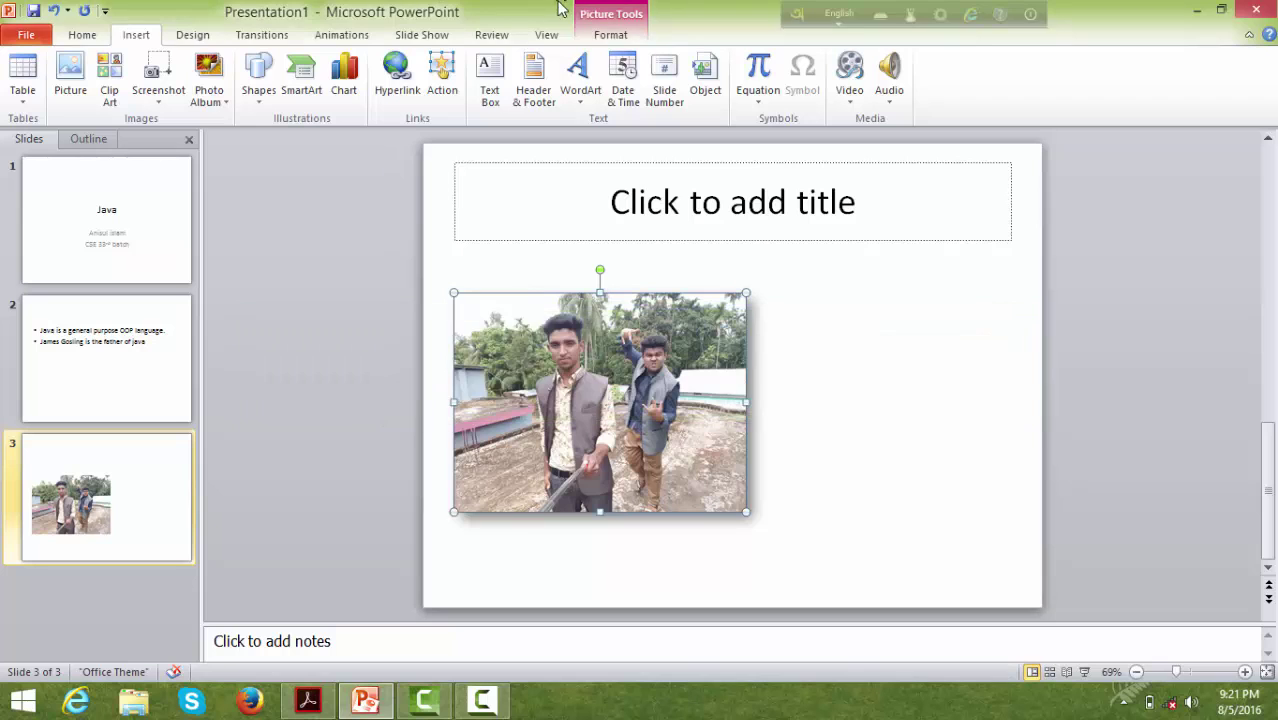
{"action": "left_click", "coordinate": [437, 42]}
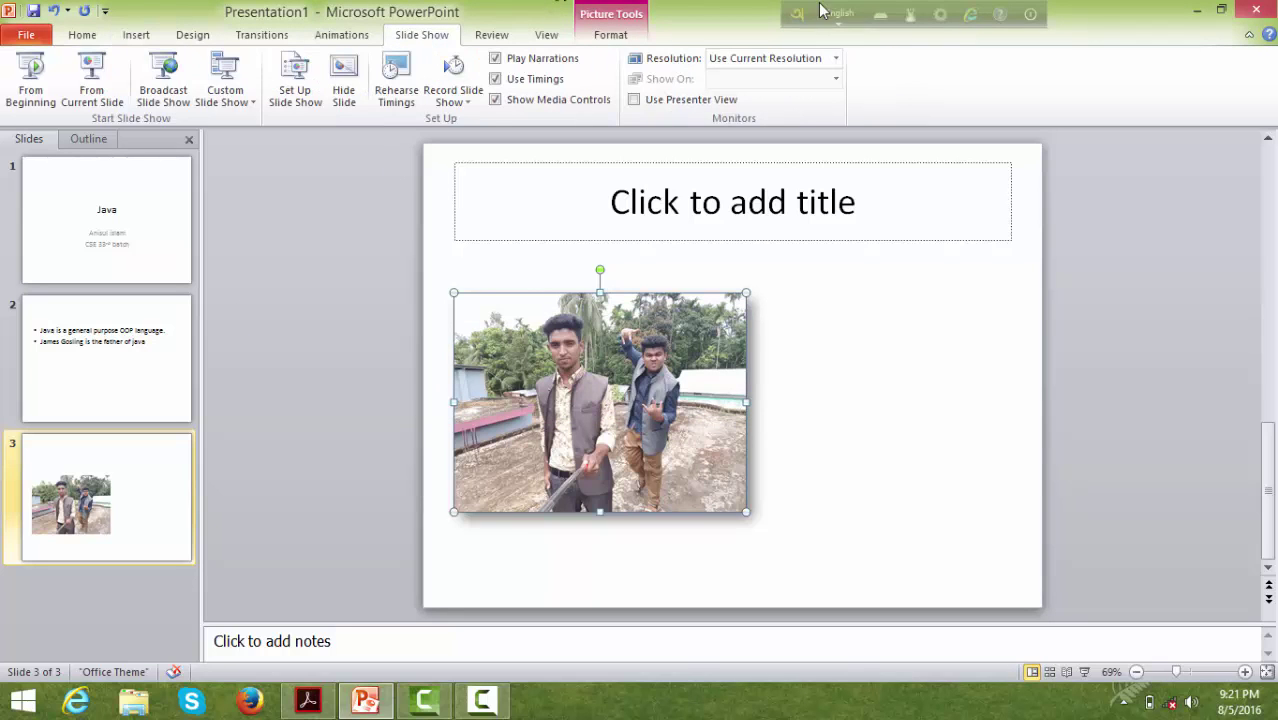
{"action": "left_click", "coordinate": [25, 104]}
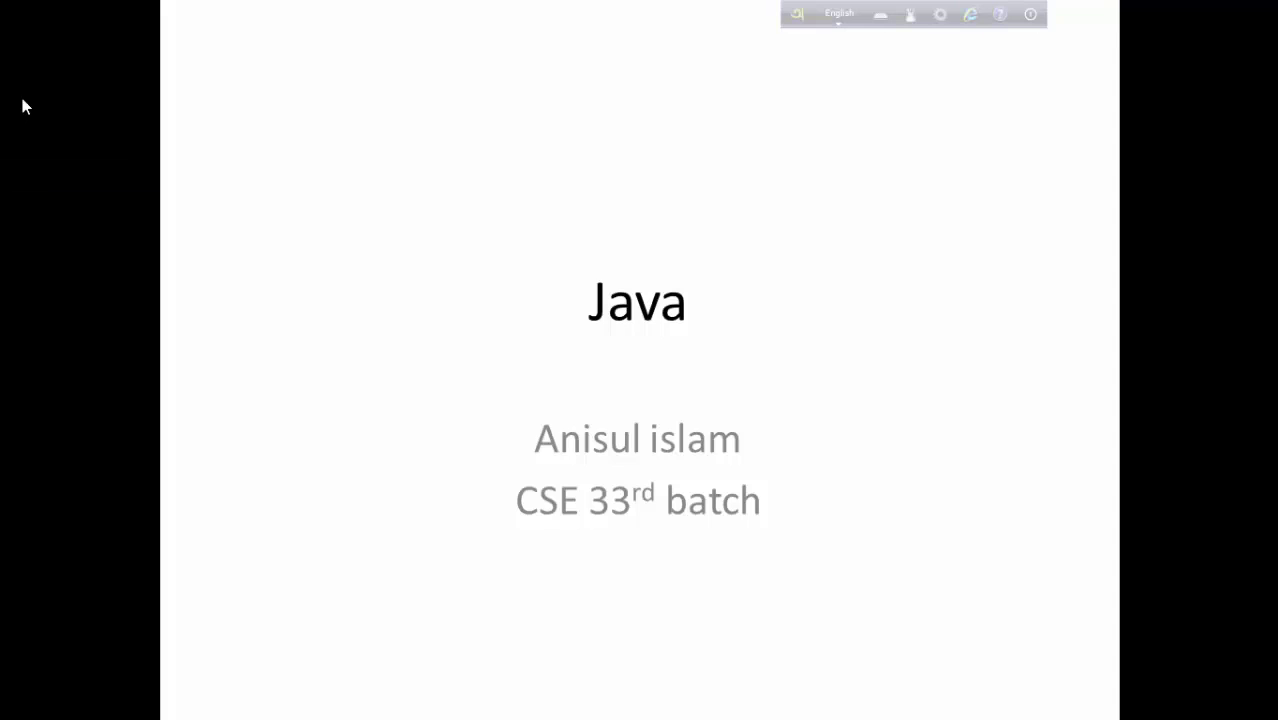
{"action": "key", "text": "Right"}
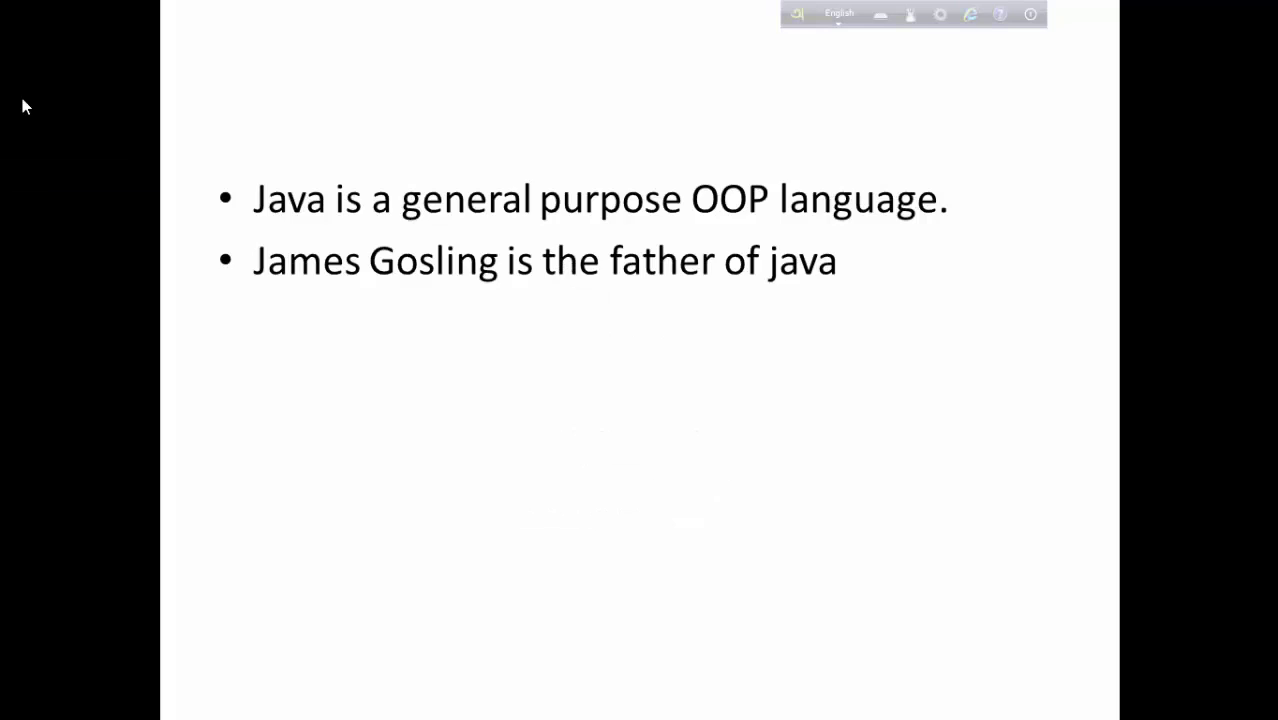
{"action": "key", "text": "Right"}
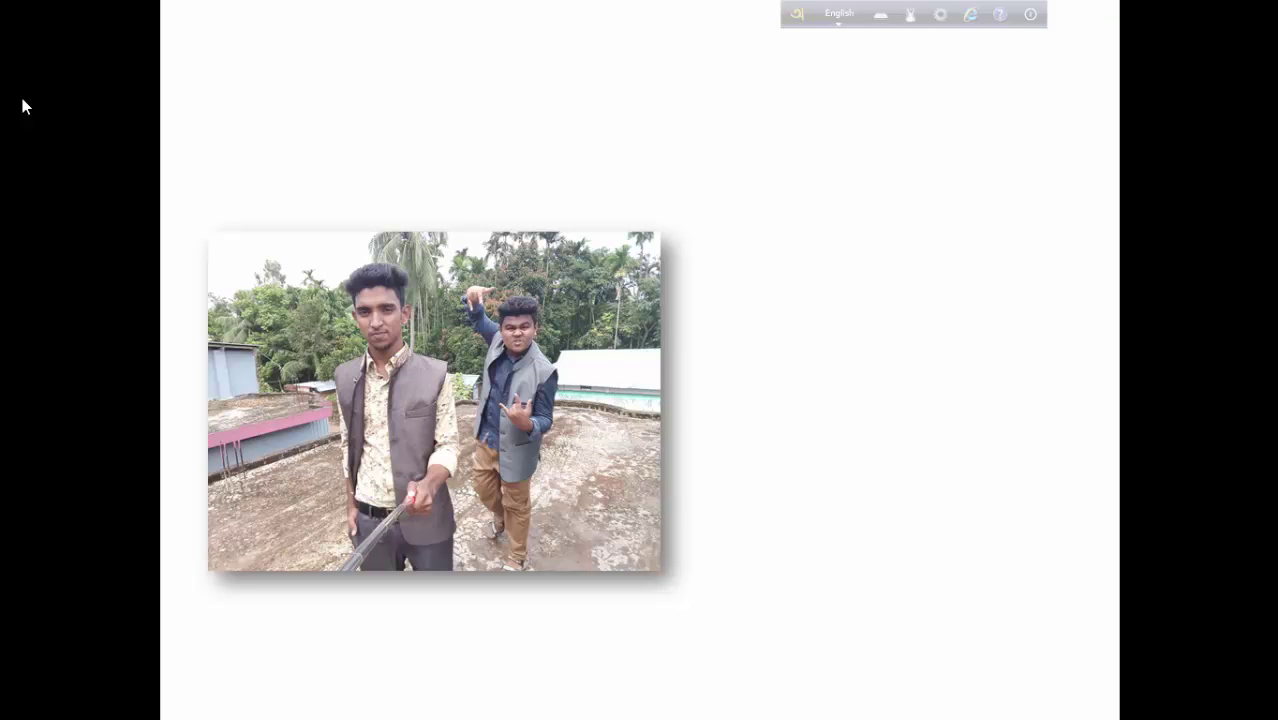
{"action": "key", "text": "Escape"}
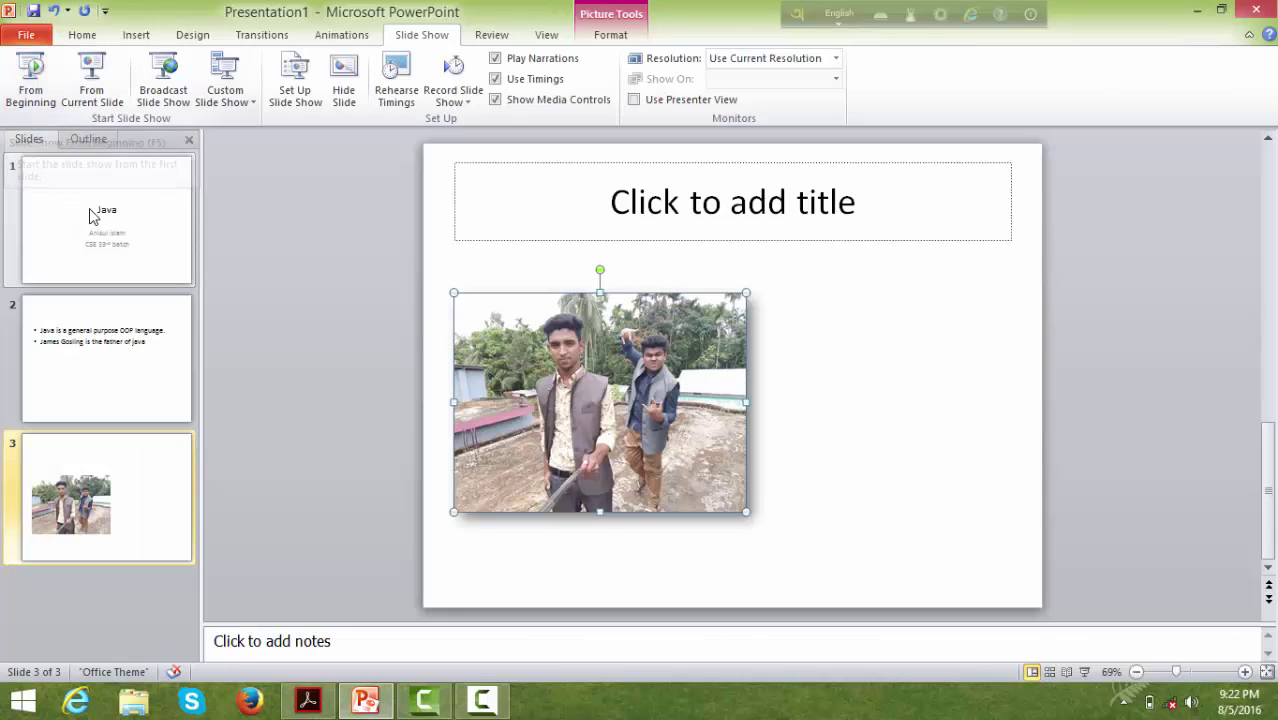
{"action": "left_click", "coordinate": [90, 215]}
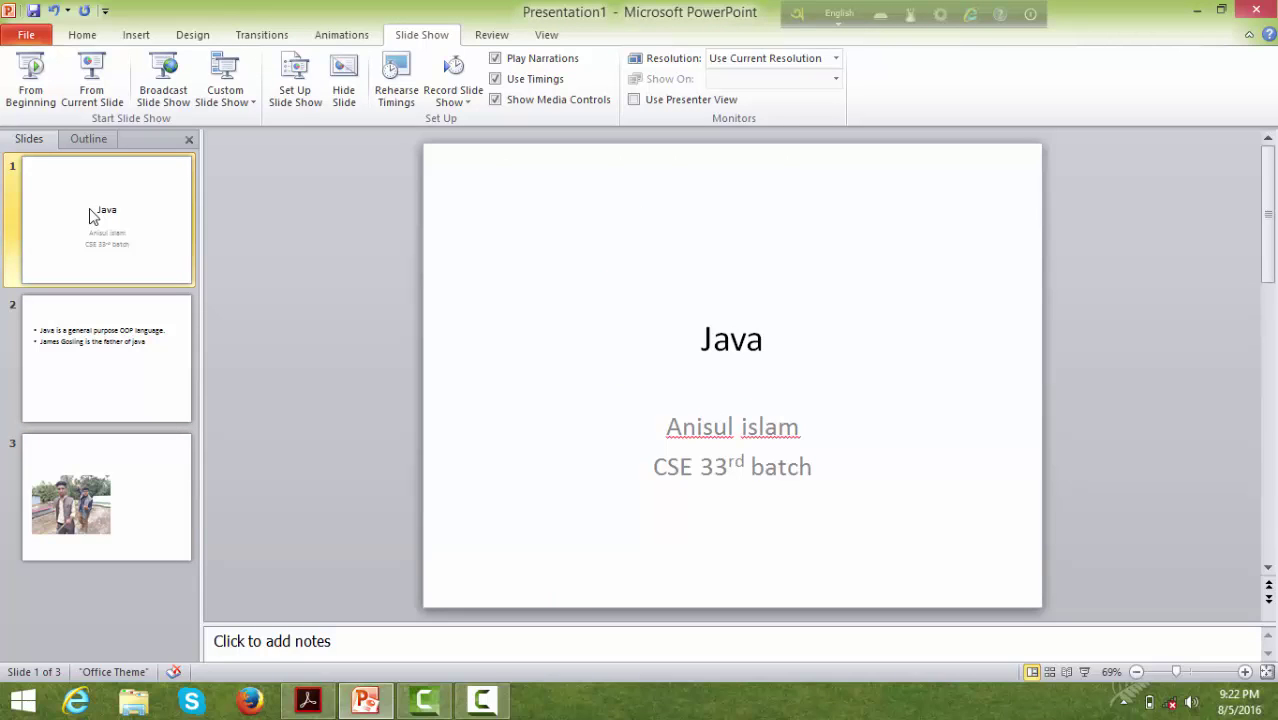
- Turn on slide numbers and a footer with the presenter's name and phone number for all slides
{"action": "left_click", "coordinate": [140, 35]}
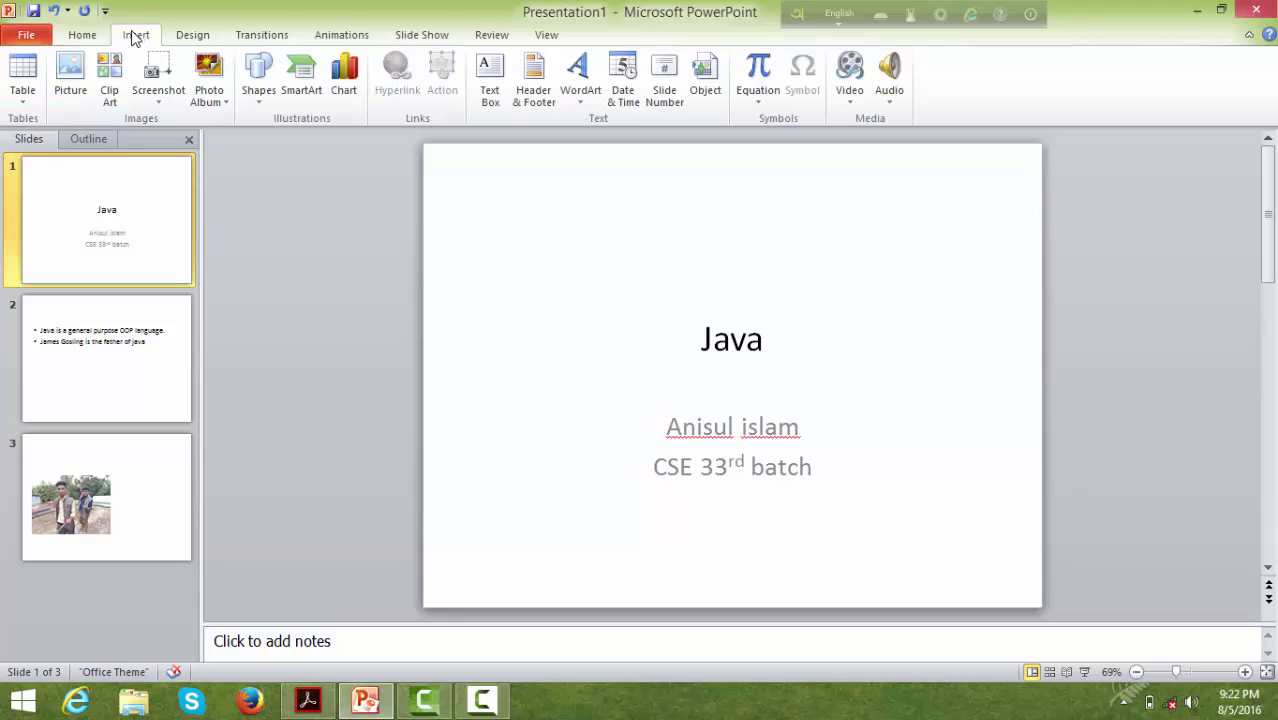
{"action": "left_click", "coordinate": [546, 108]}
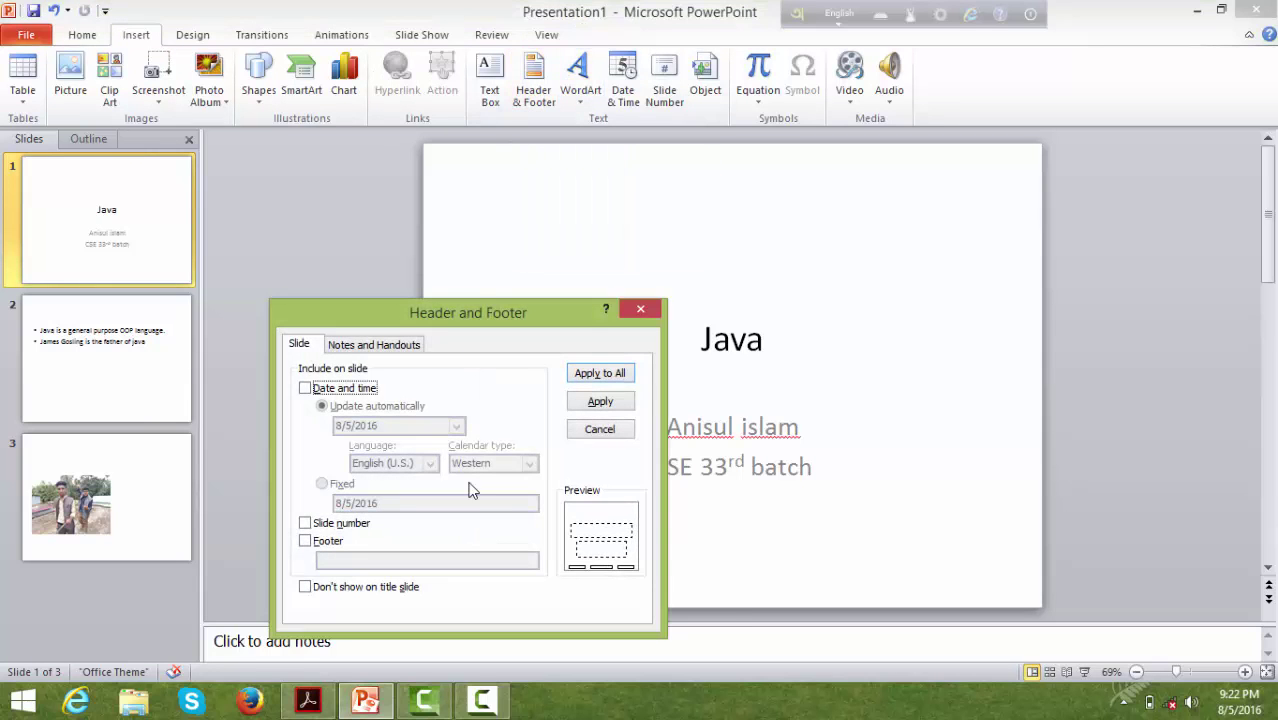
{"action": "left_click", "coordinate": [315, 542]}
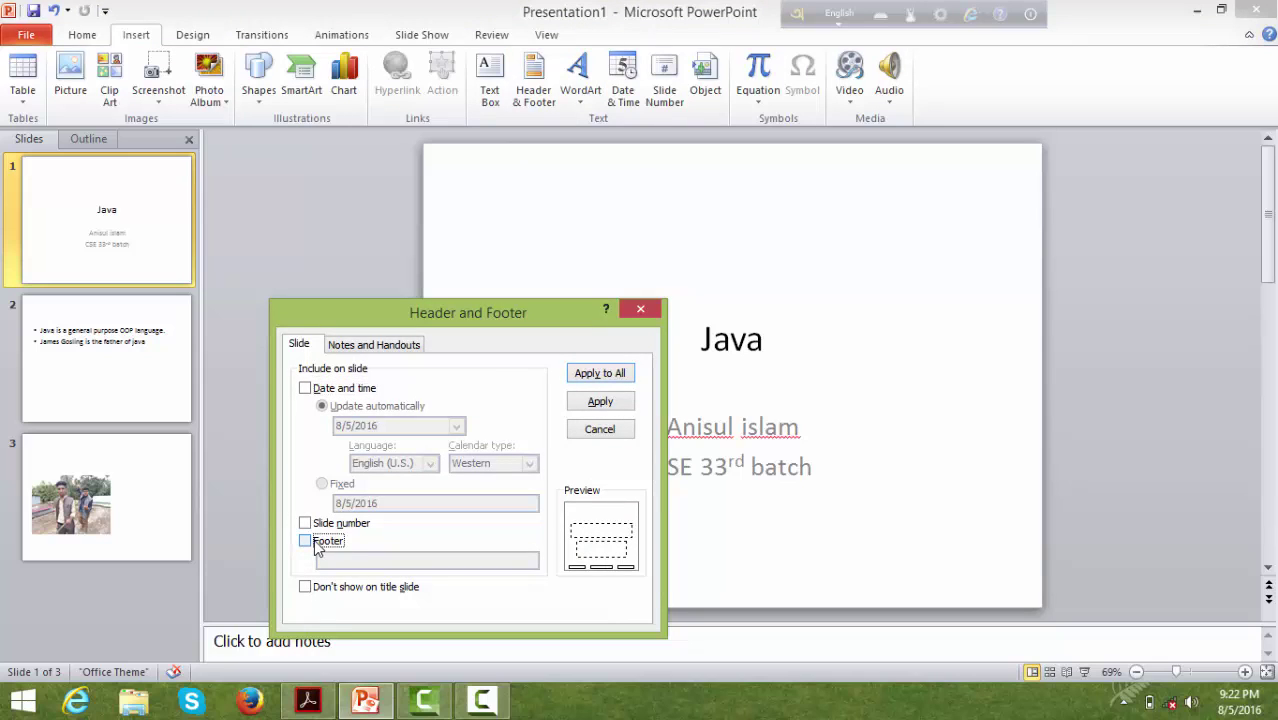
{"action": "left_click", "coordinate": [306, 525]}
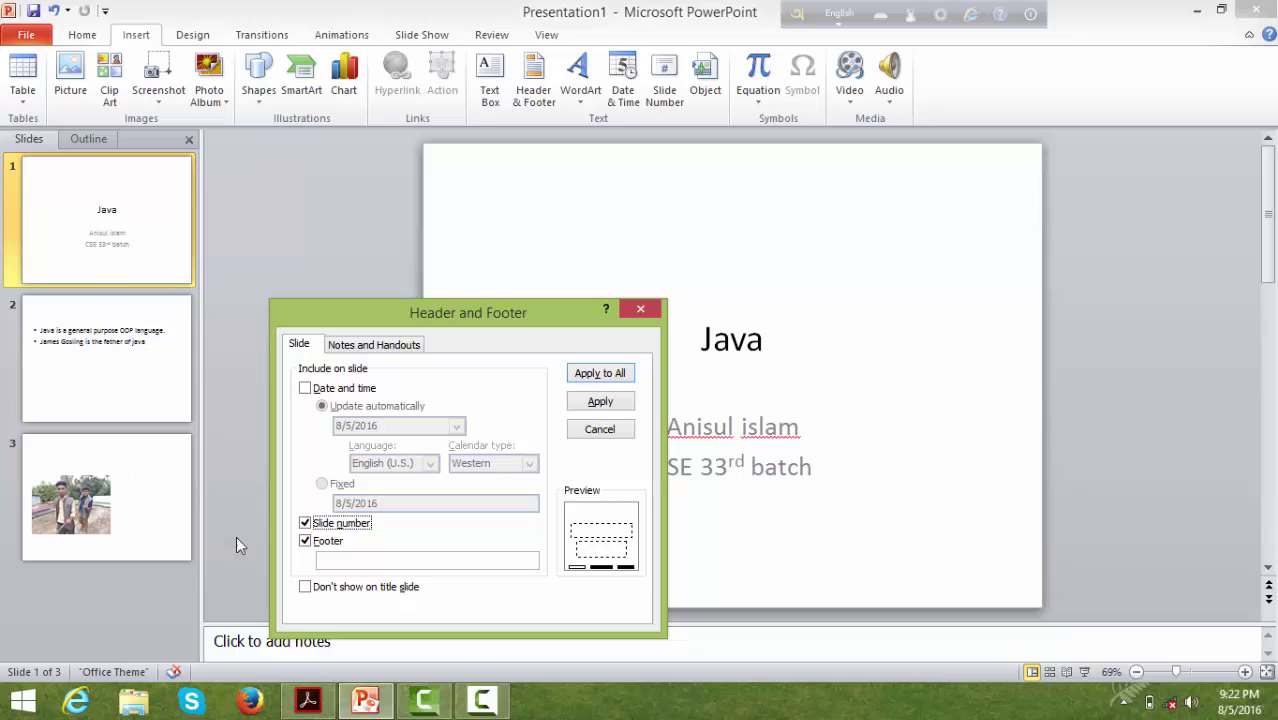
{"action": "left_click", "coordinate": [419, 560]}
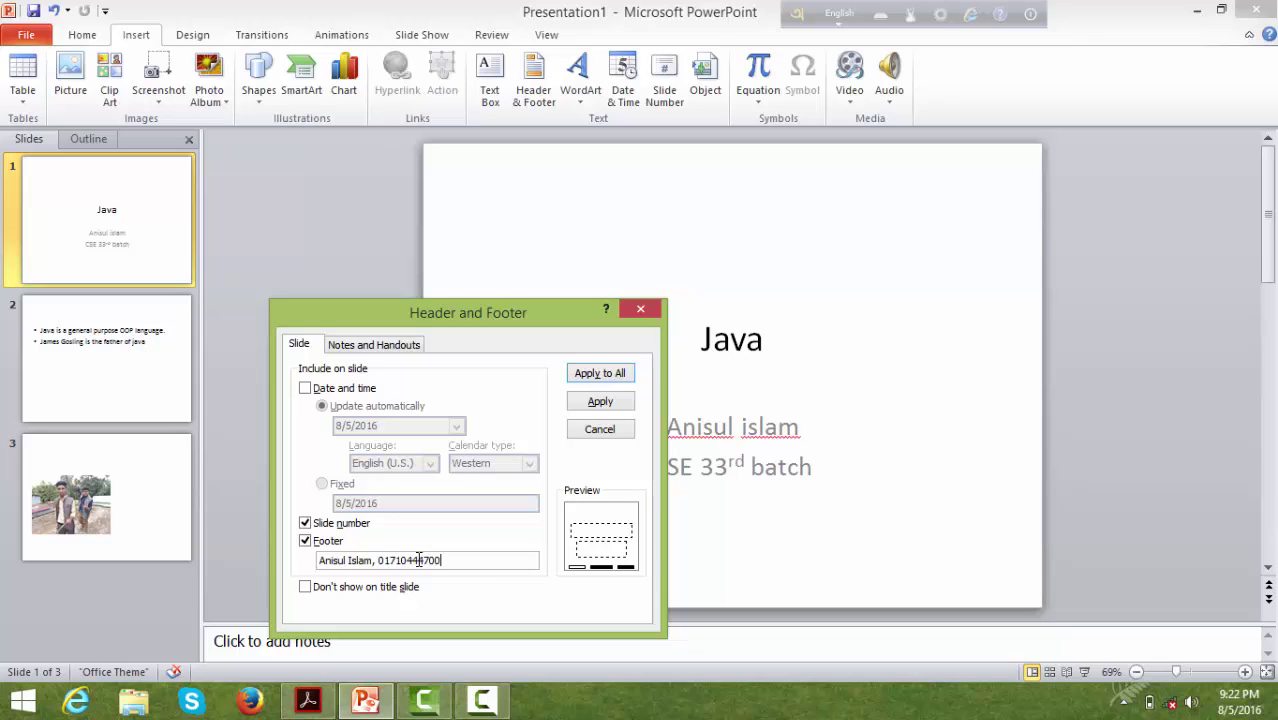
{"action": "left_click", "coordinate": [596, 376]}
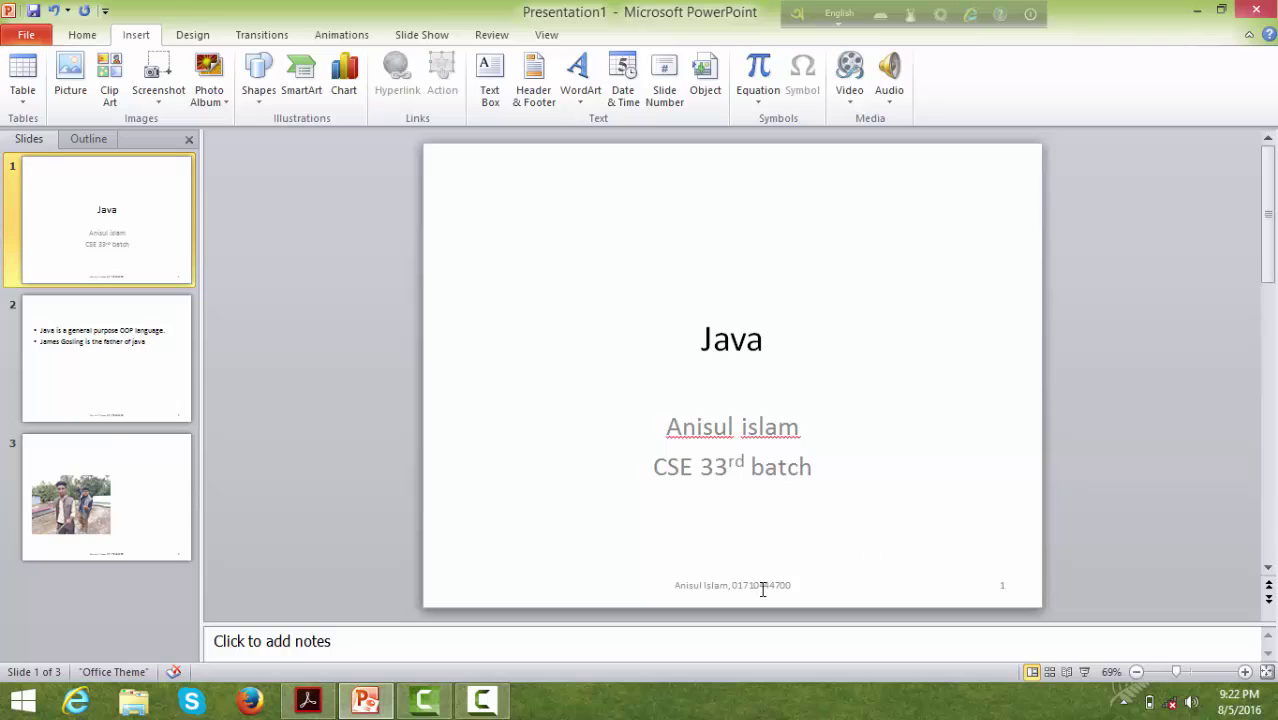
{"action": "left_click", "coordinate": [128, 362]}
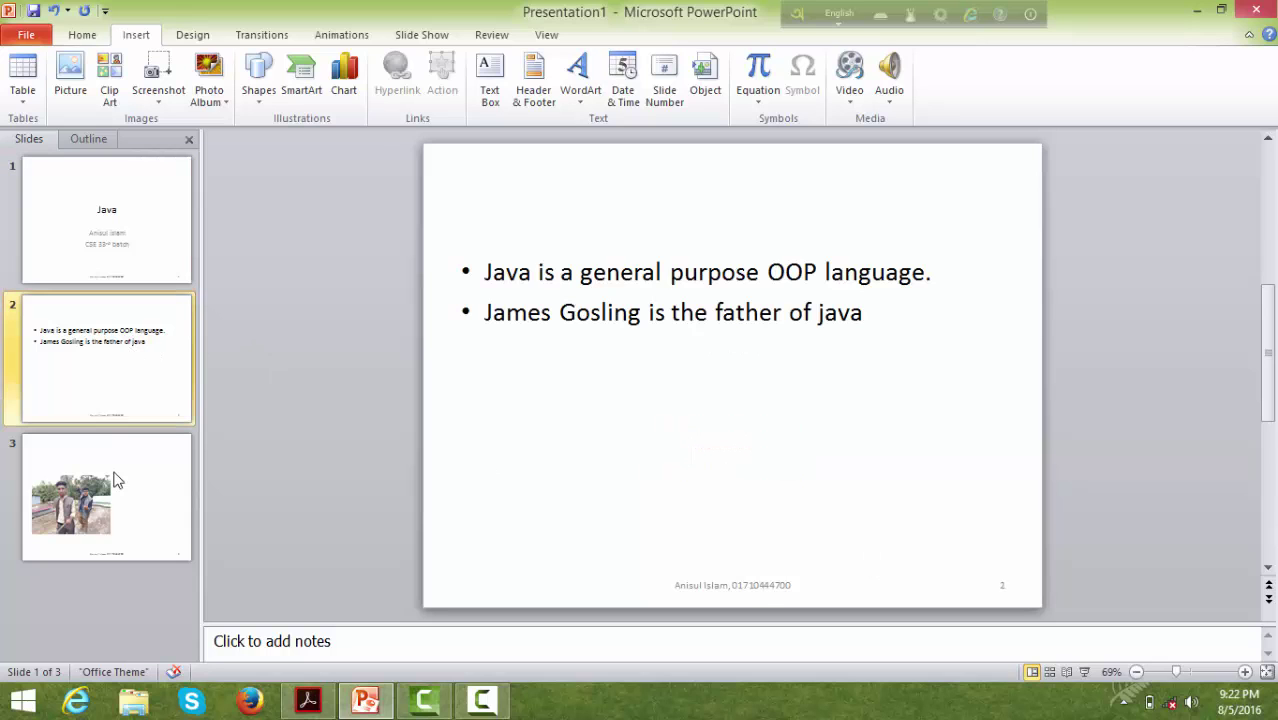
{"action": "left_click", "coordinate": [118, 518]}
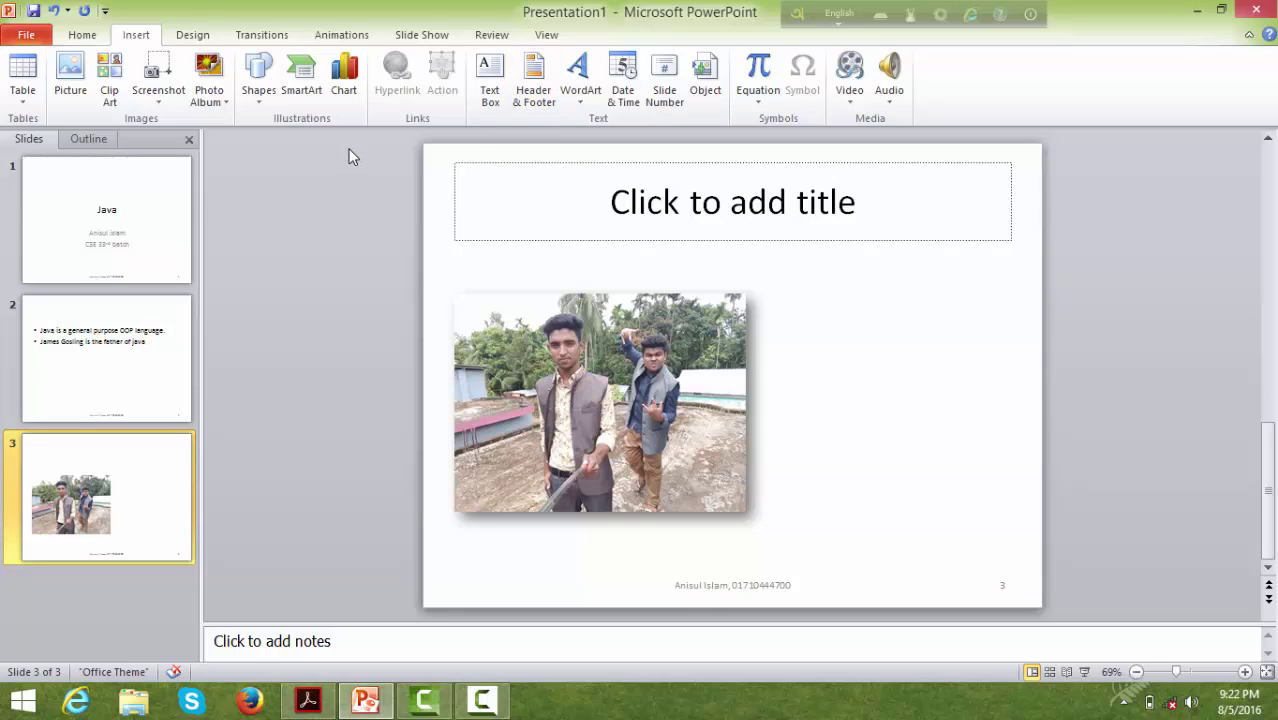
{"action": "left_click", "coordinate": [190, 35]}
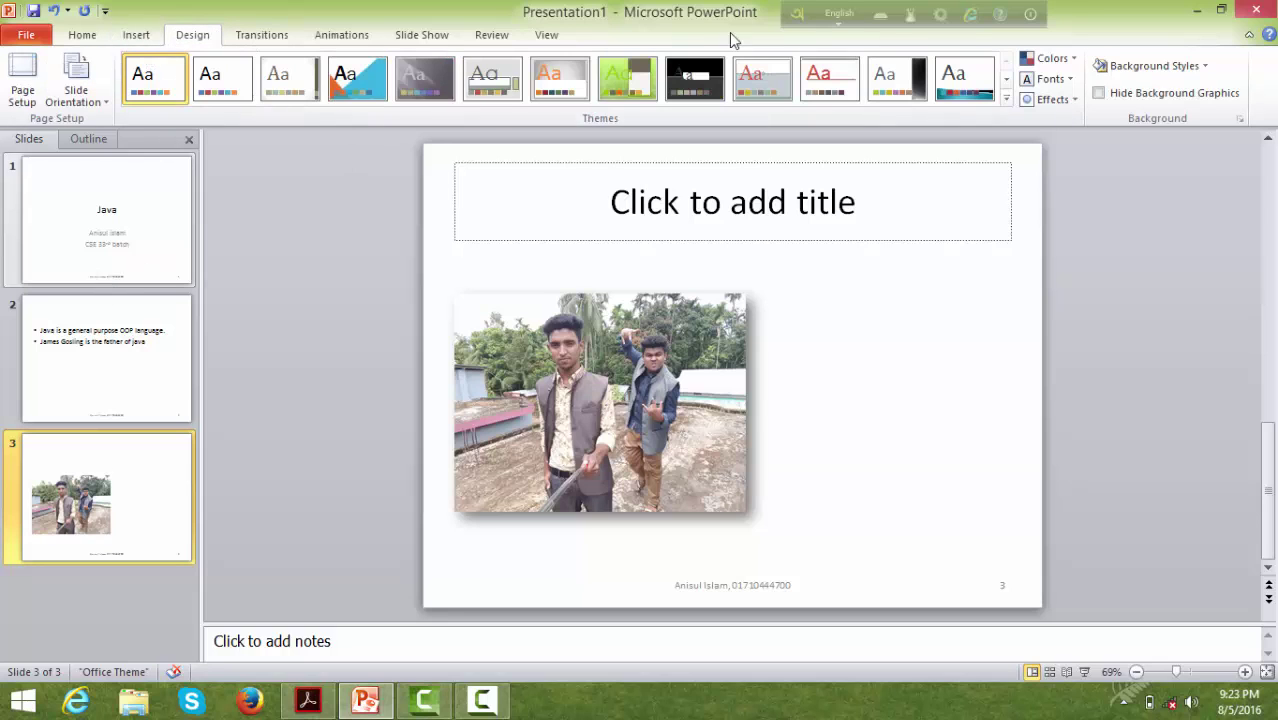
{"action": "left_click", "coordinate": [430, 36]}
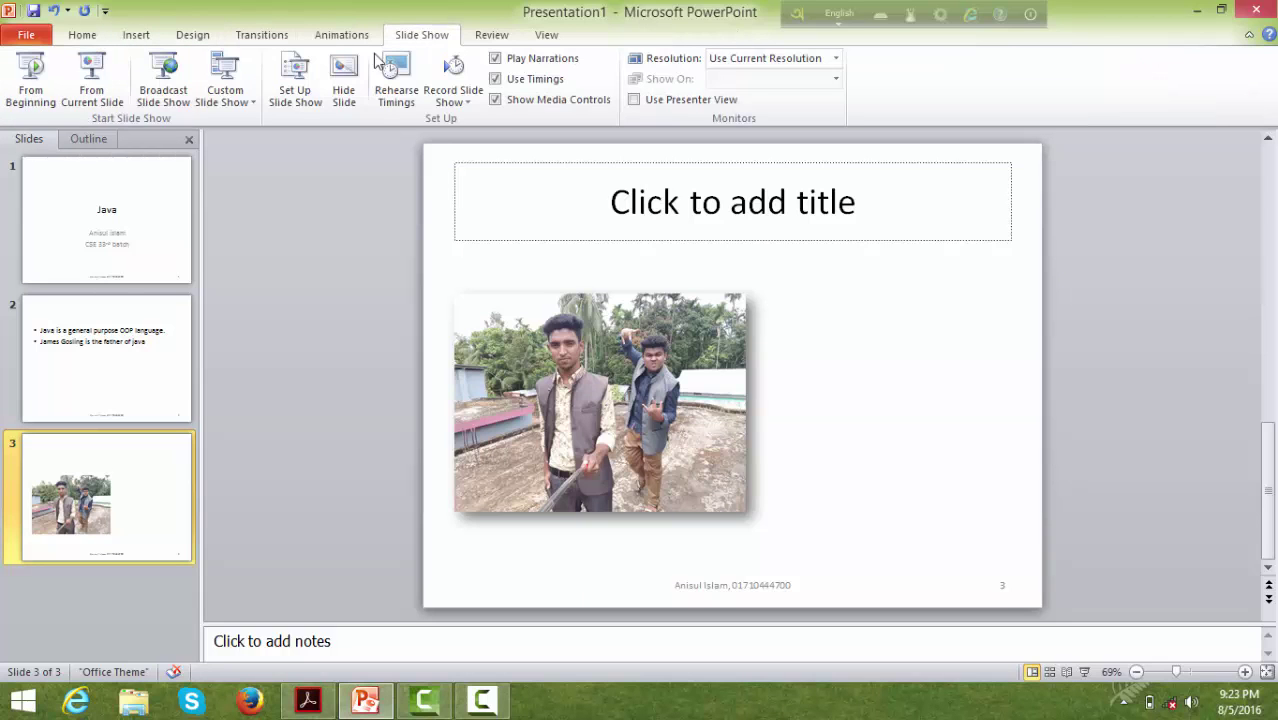
{"action": "left_click", "coordinate": [34, 86]}
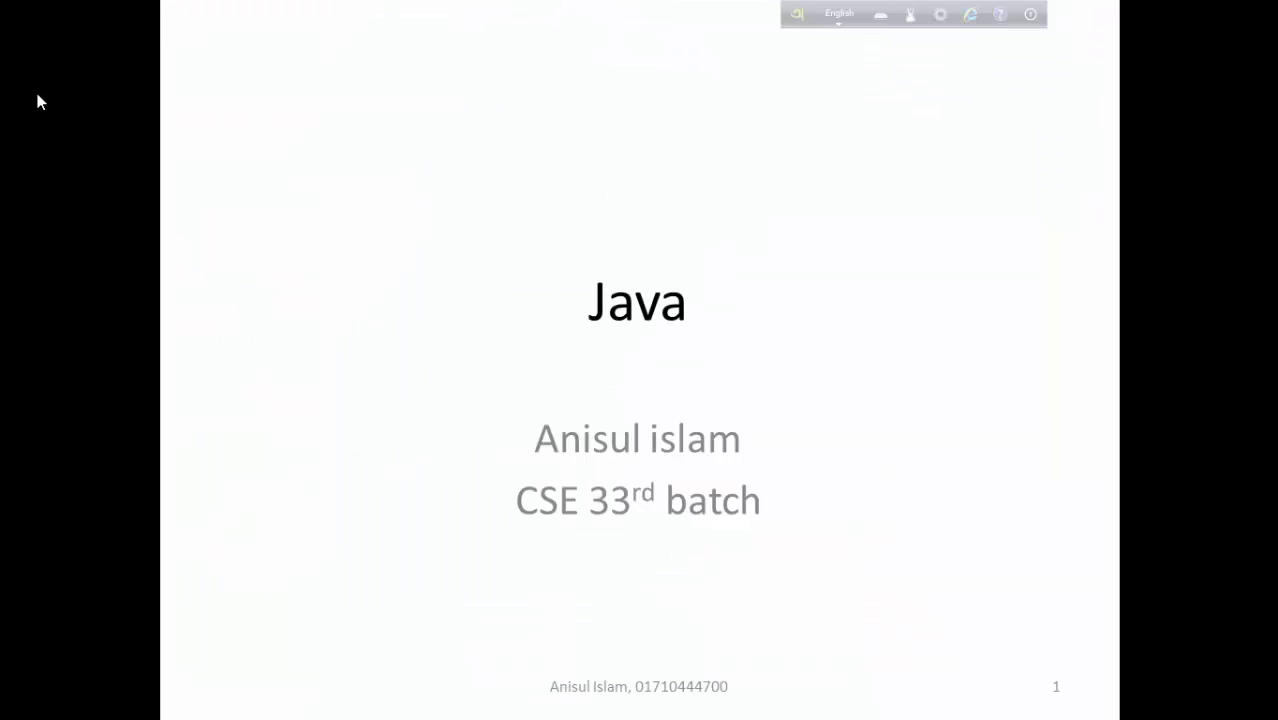
{"action": "key", "text": "Right"}
{"action": "key", "text": "Right"}
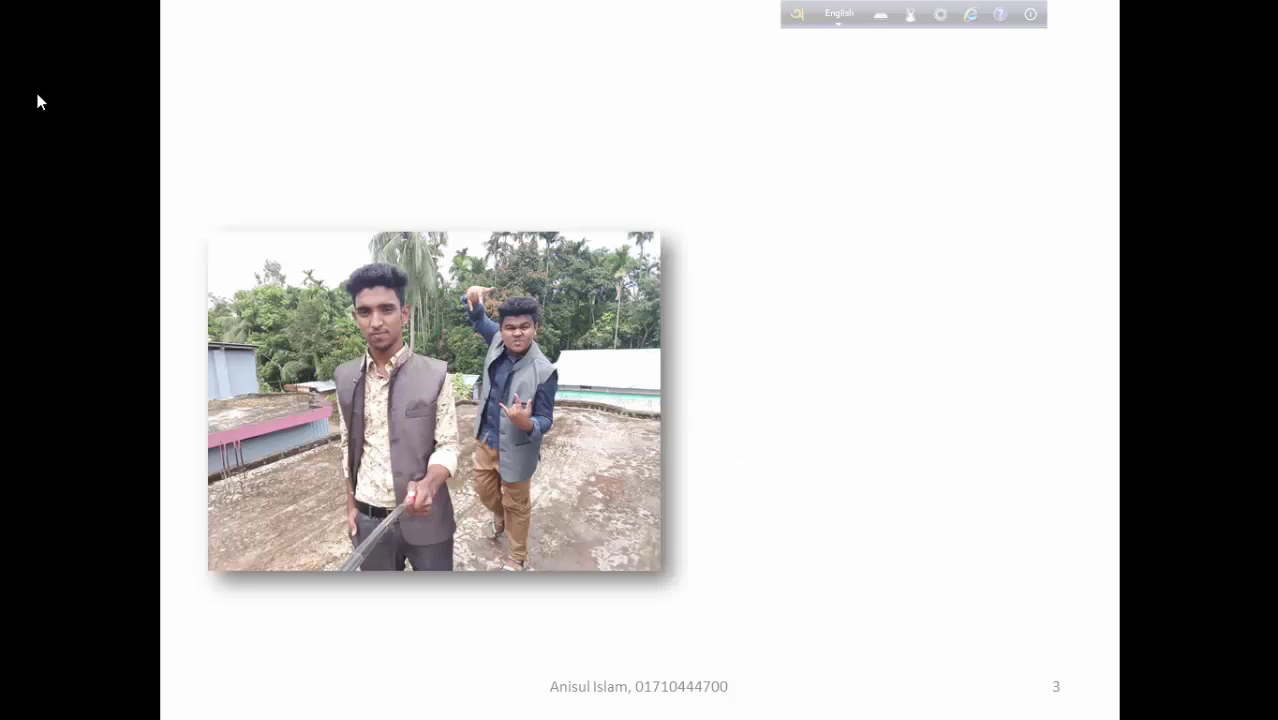
{"action": "key", "text": "Left"}
{"action": "key", "text": "Left"}
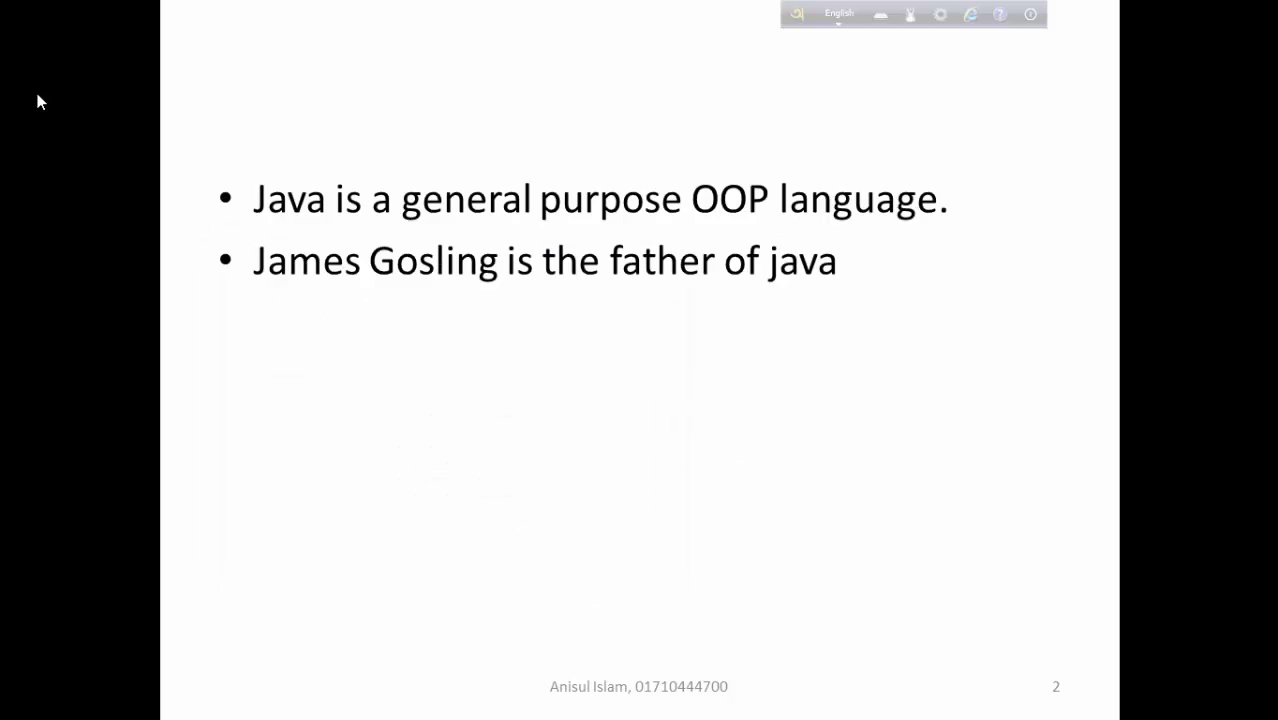
{"action": "key", "text": "Right"}
{"action": "key", "text": "Right"}
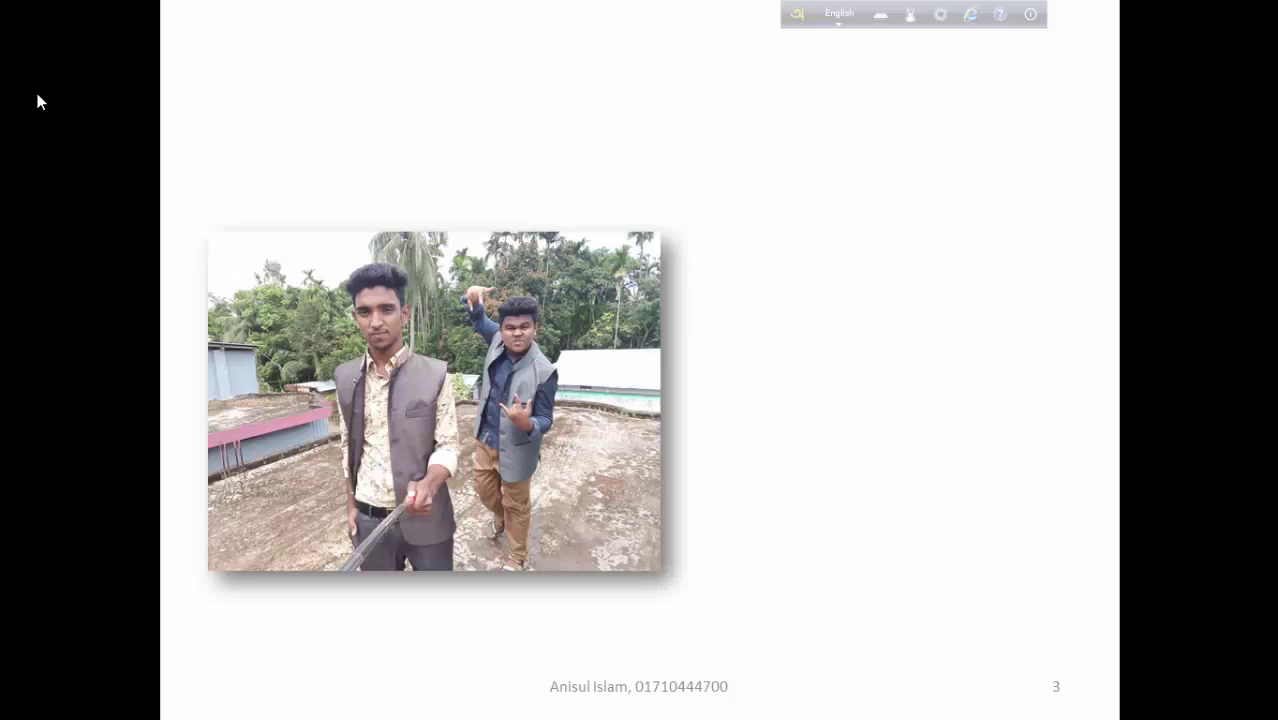
{"action": "right_click", "coordinate": [35, 88]}
{"action": "right_click", "coordinate": [275, 173]}
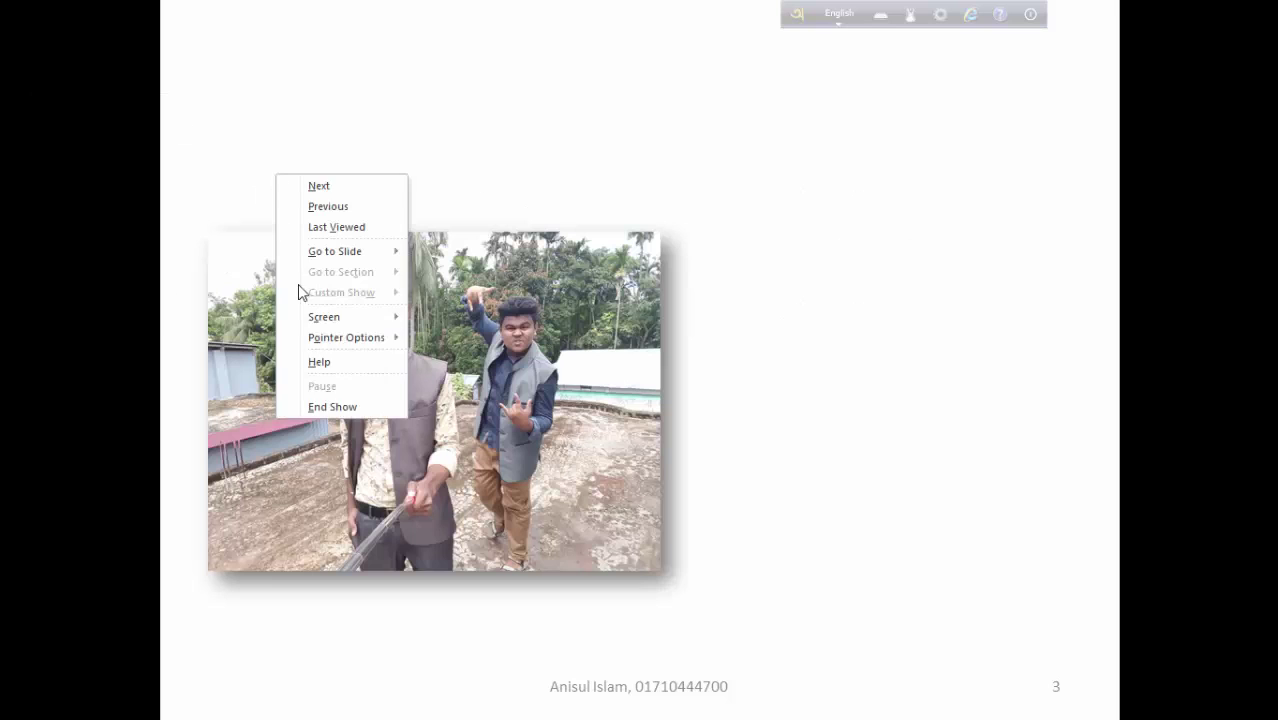
{"action": "left_click", "coordinate": [326, 410]}
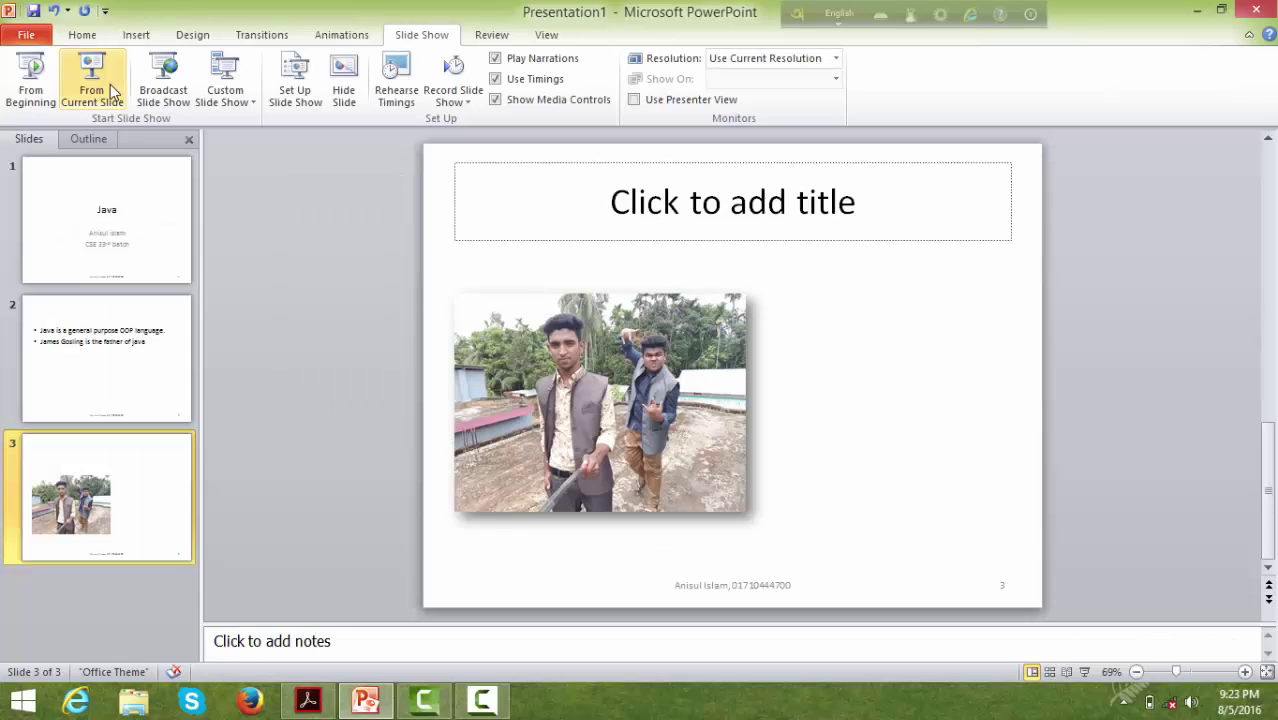
- Give the Java title slide a Reveal transition, after first trying Push
{"action": "left_click", "coordinate": [266, 36]}
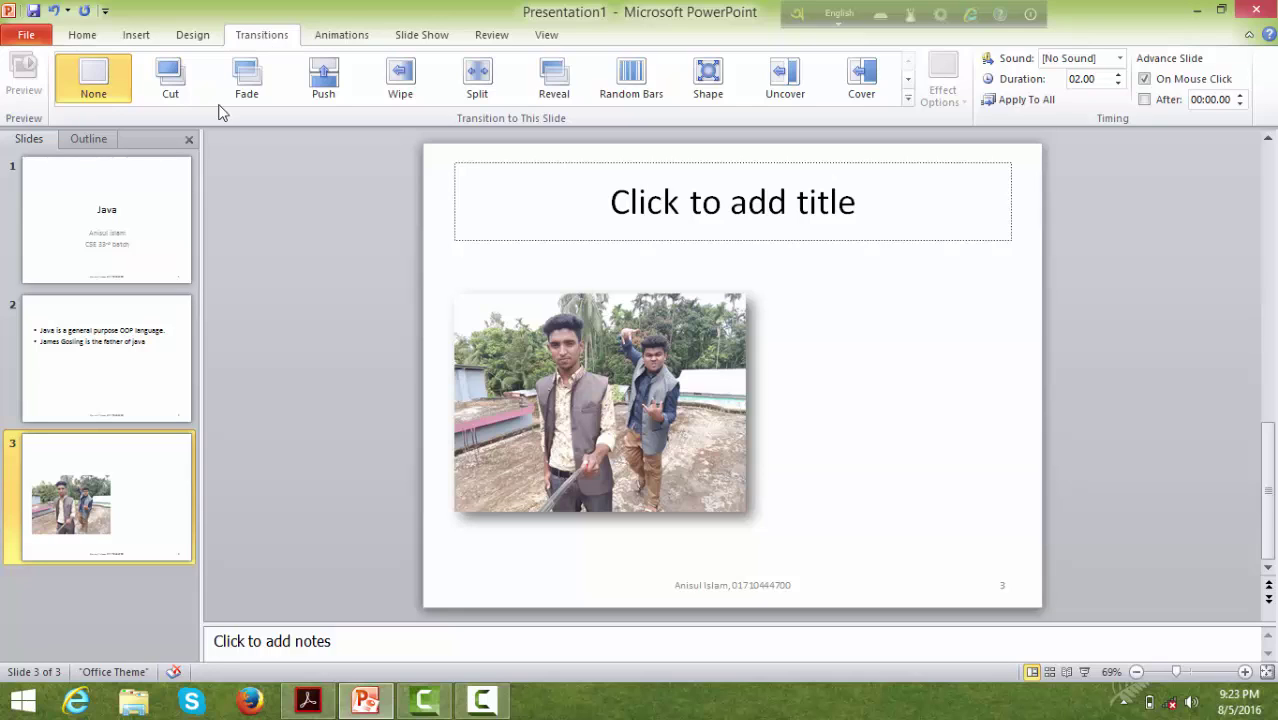
{"action": "left_click", "coordinate": [119, 212]}
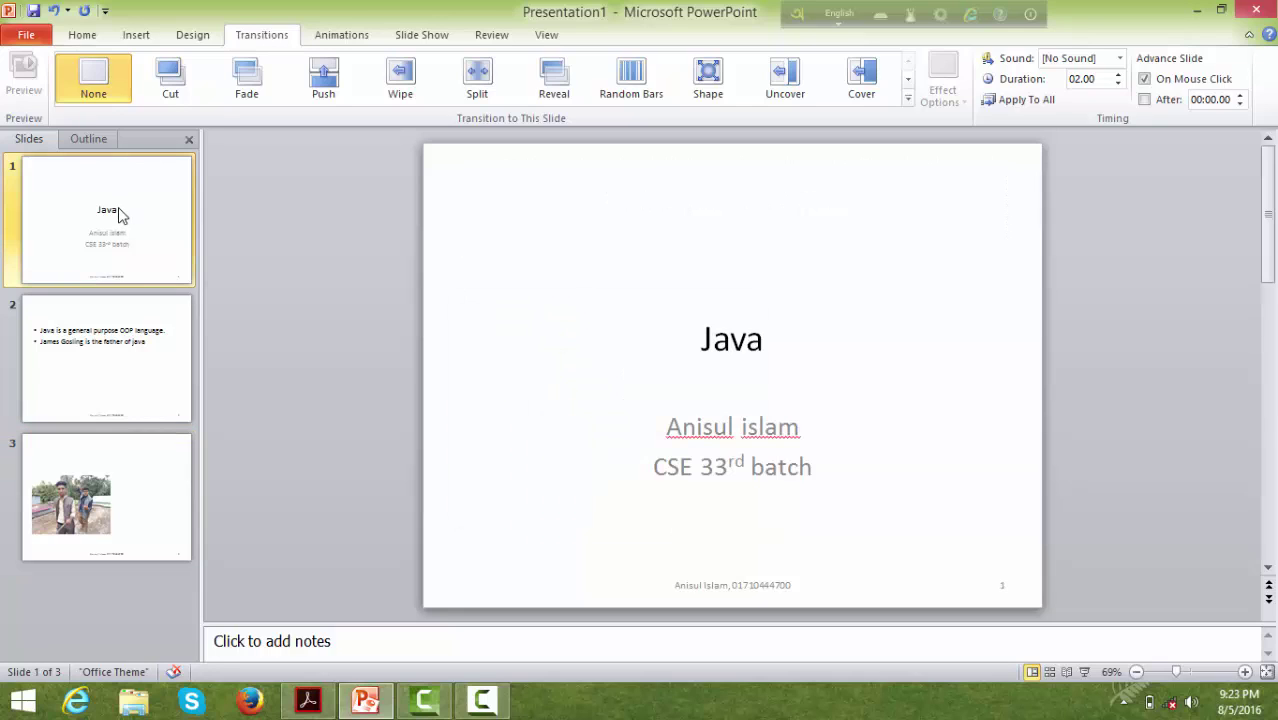
{"action": "left_click", "coordinate": [321, 93]}
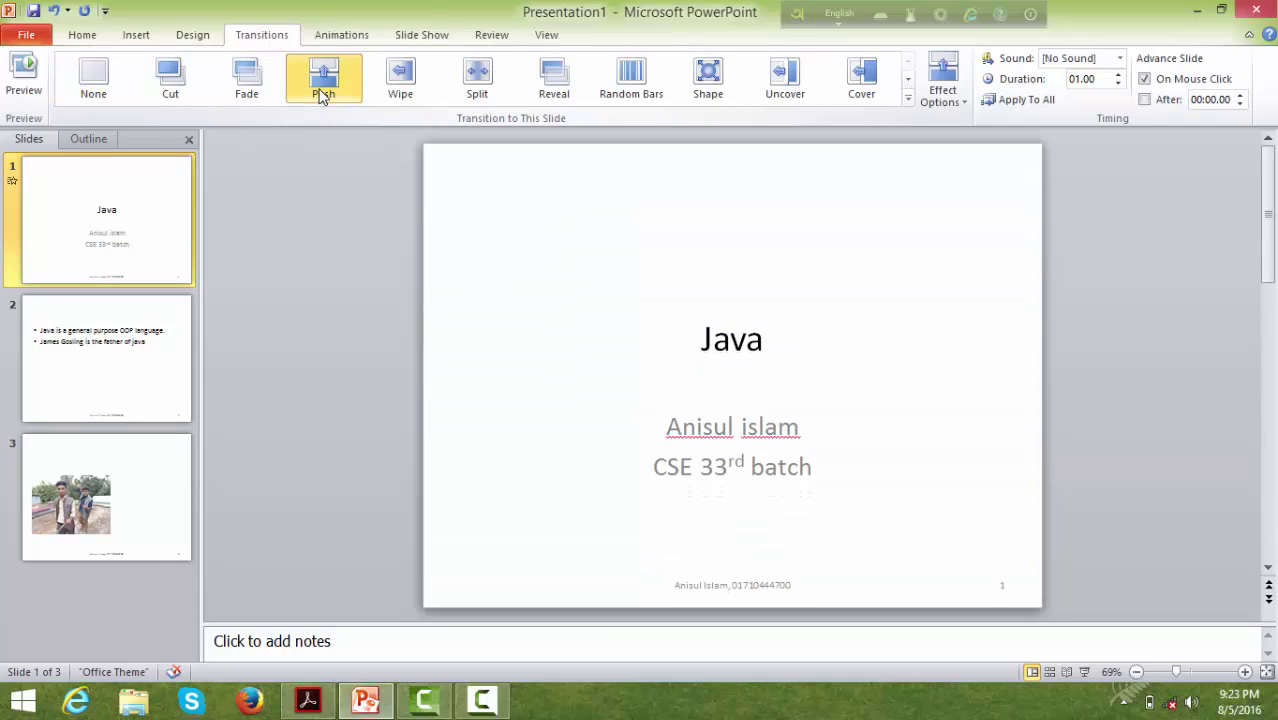
{"action": "left_click", "coordinate": [558, 88]}
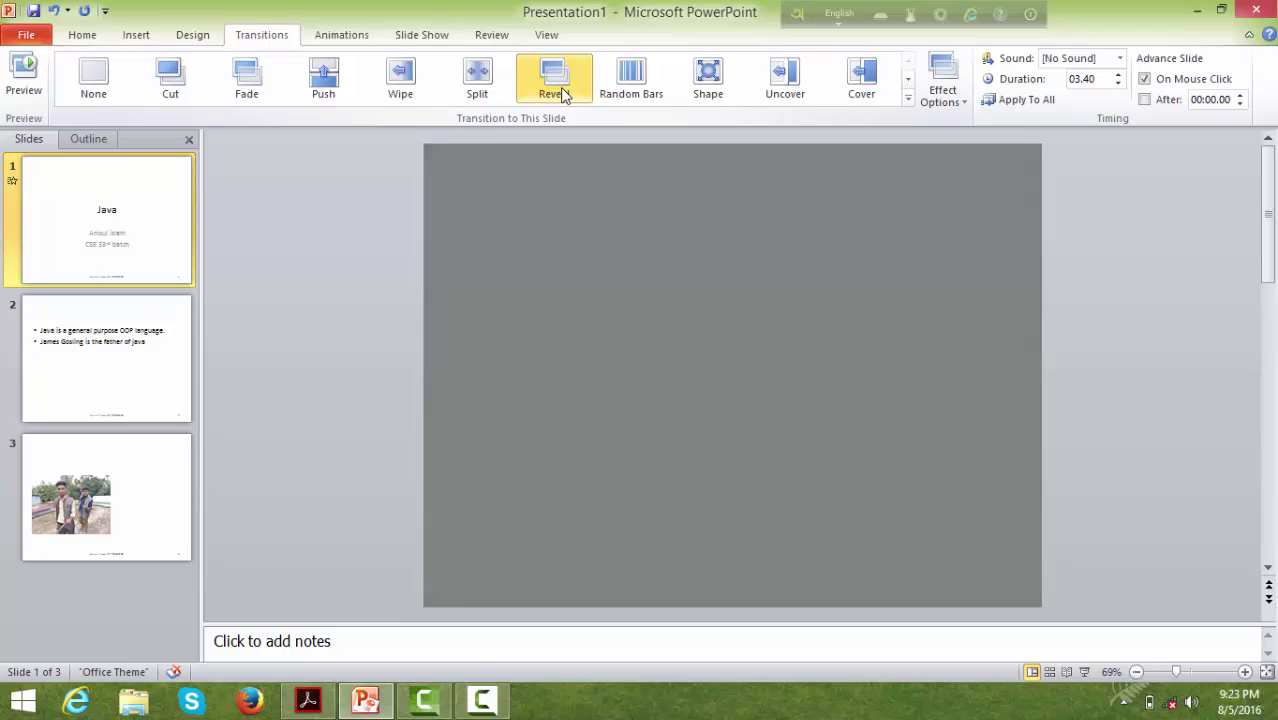